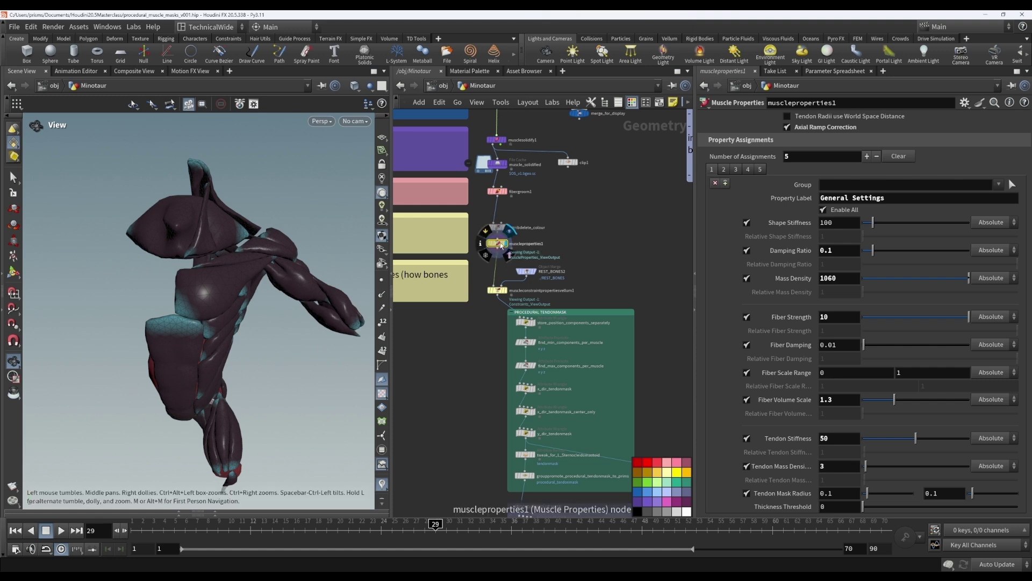
# Examine the tendon mask on the chest, back, neck and shoulder muscles from several sides
pyautogui.moveTo(287, 360); pyautogui.dragTo(277, 326)
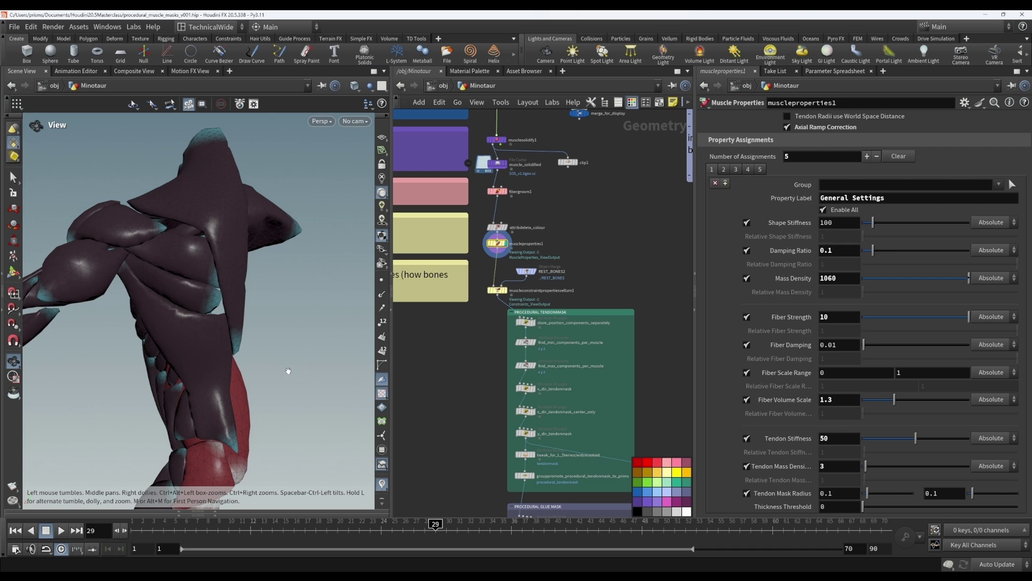
pyautogui.moveTo(285, 328); pyautogui.dragTo(252, 154)
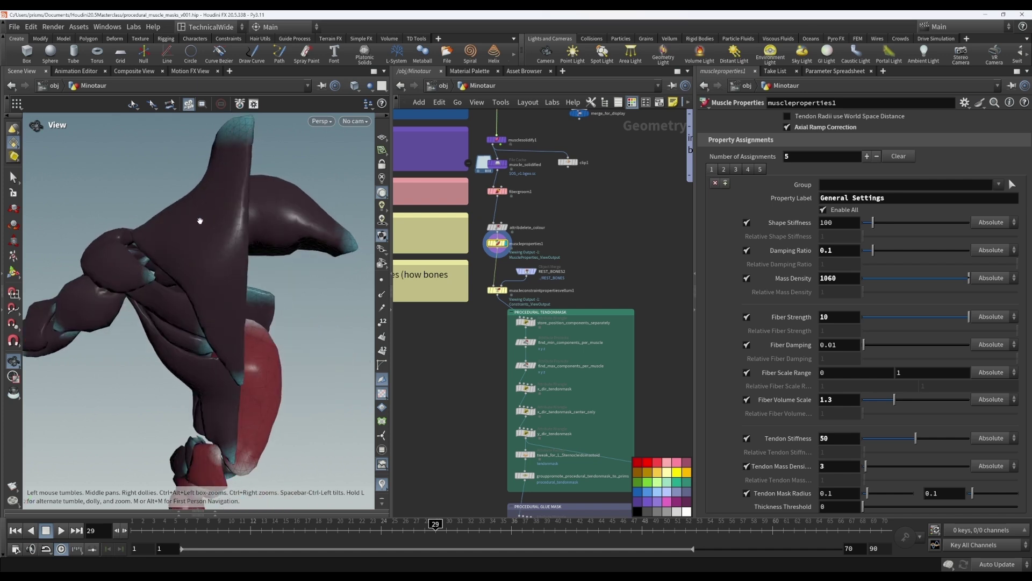
pyautogui.moveTo(297, 297); pyautogui.dragTo(303, 289)
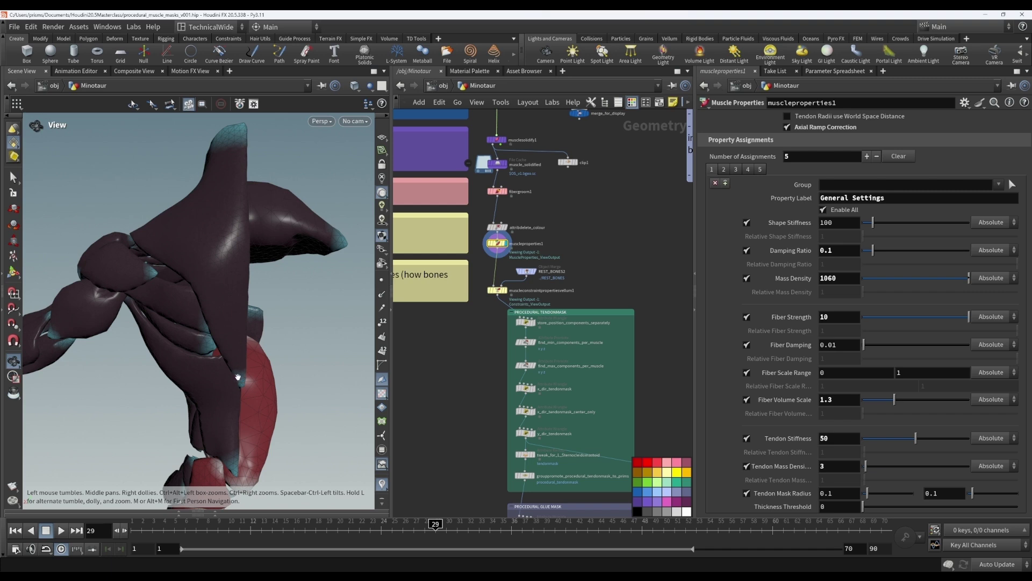
pyautogui.moveTo(291, 313); pyautogui.dragTo(241, 324)
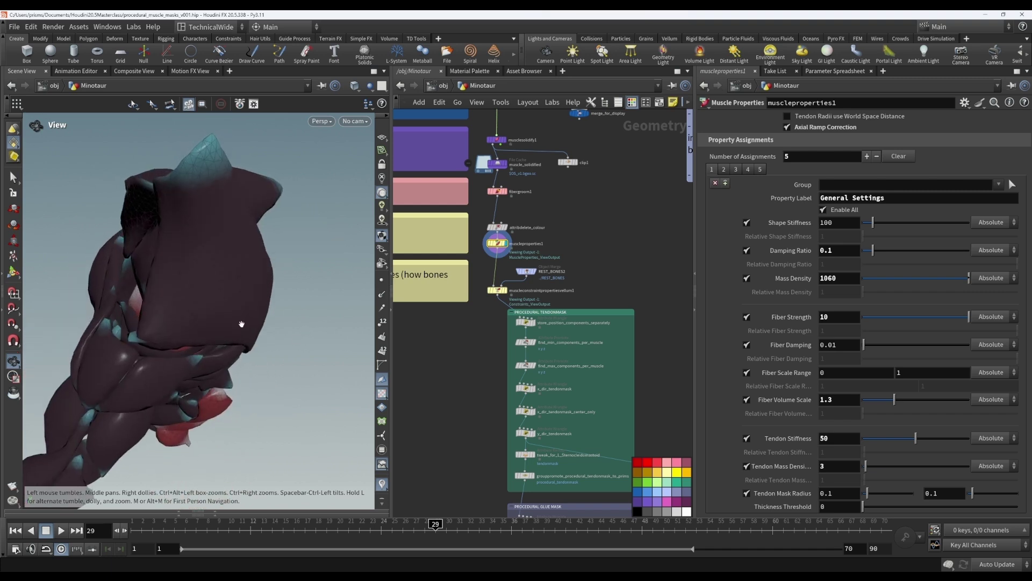
pyautogui.moveTo(70, 334); pyautogui.dragTo(179, 268)
pyautogui.moveTo(155, 390)
pyautogui.mouseDown()
pyautogui.moveTo(175, 370)
pyautogui.moveTo(148, 381)
pyautogui.mouseUp()
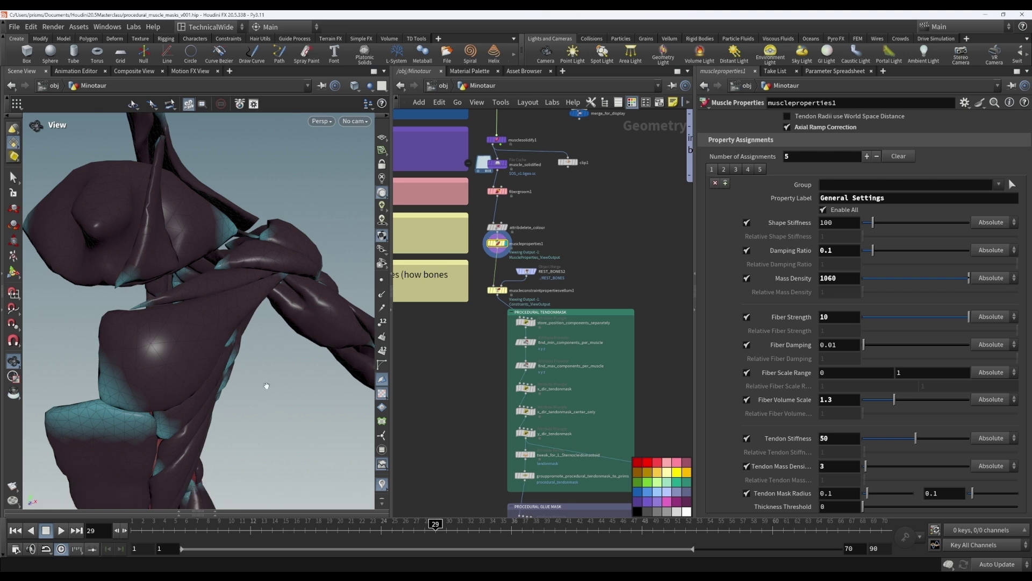
pyautogui.moveTo(276, 386); pyautogui.dragTo(252, 386)
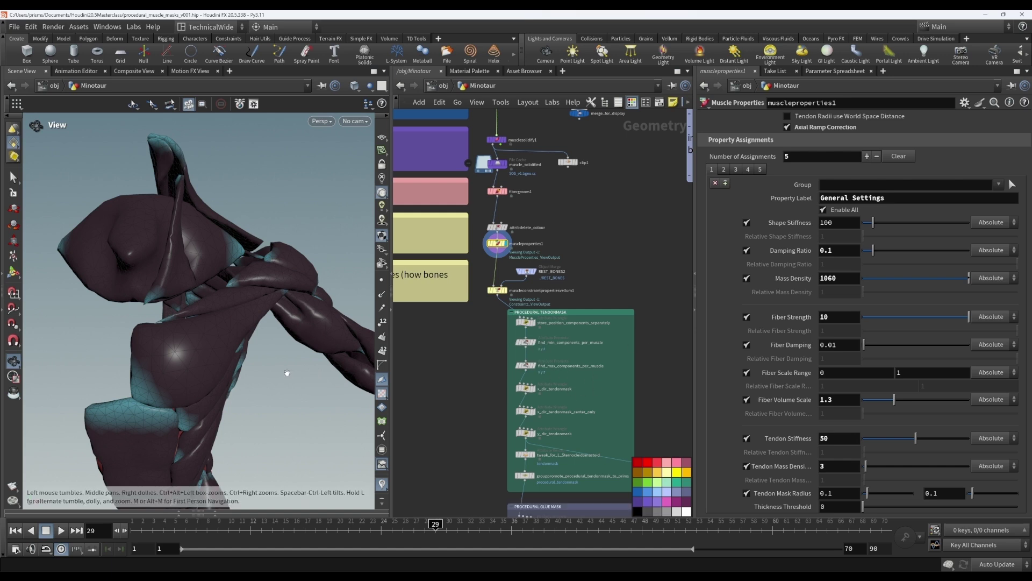
pyautogui.moveTo(287, 373)
pyautogui.mouseDown()
pyautogui.moveTo(242, 380)
pyautogui.moveTo(281, 373)
pyautogui.mouseUp()
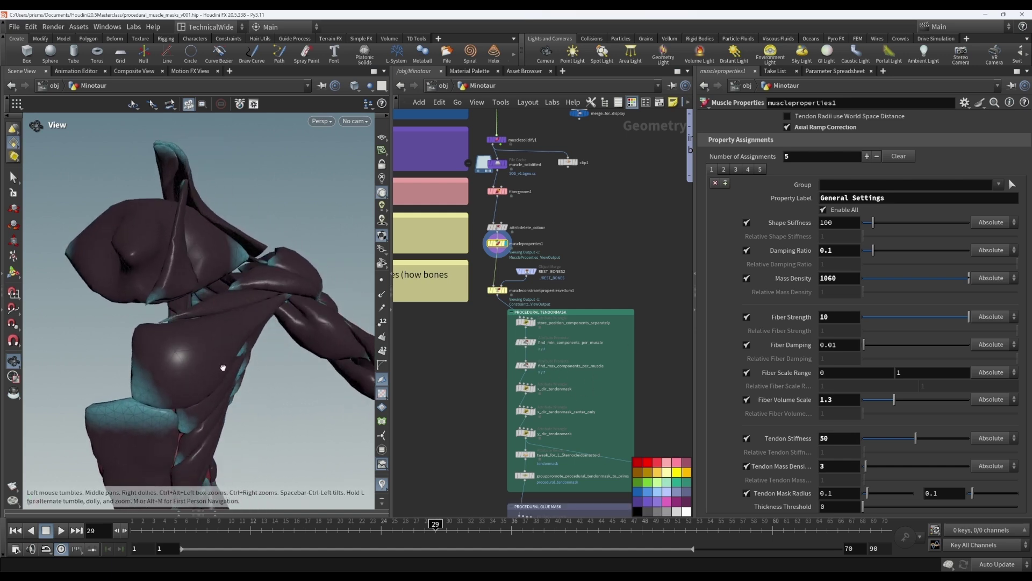
pyautogui.moveTo(194, 396); pyautogui.dragTo(281, 384)
# Open the store_position_components_separately wrangle and review its code storing P.x, P.y and P.z as separate float attributes
pyautogui.click(527, 326)
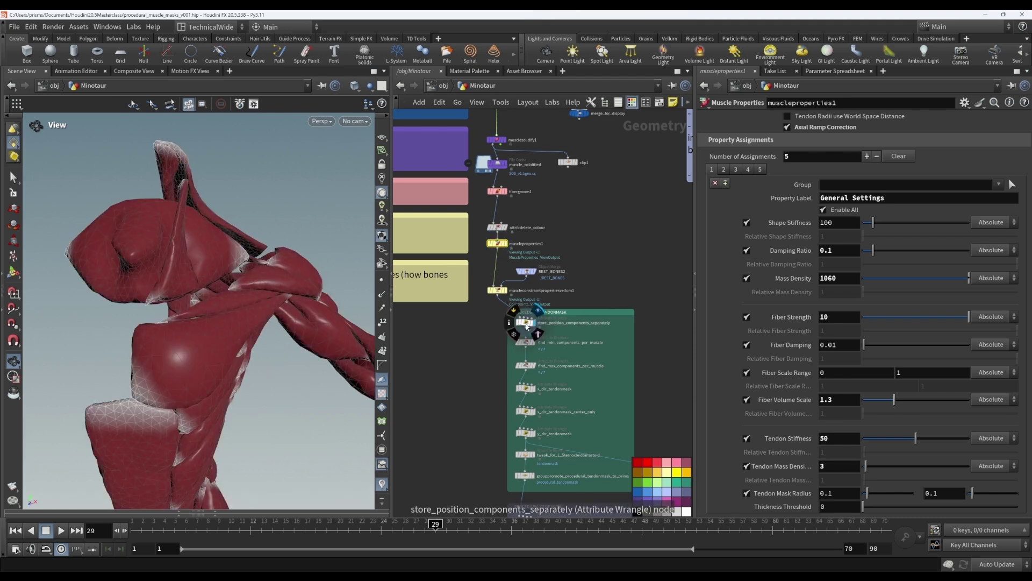
pyautogui.click(526, 323)
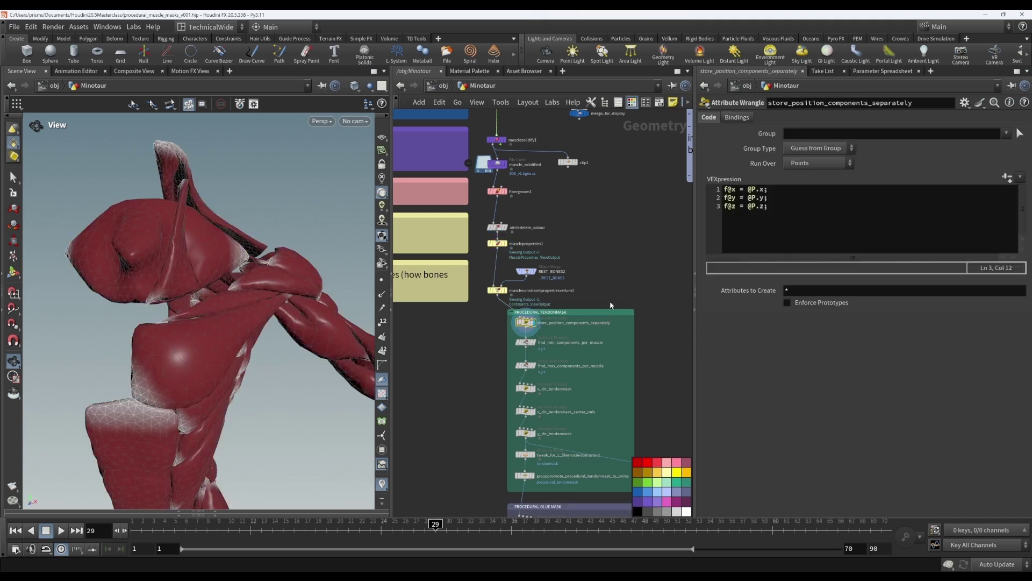
pyautogui.moveTo(769, 190); pyautogui.dragTo(748, 206)
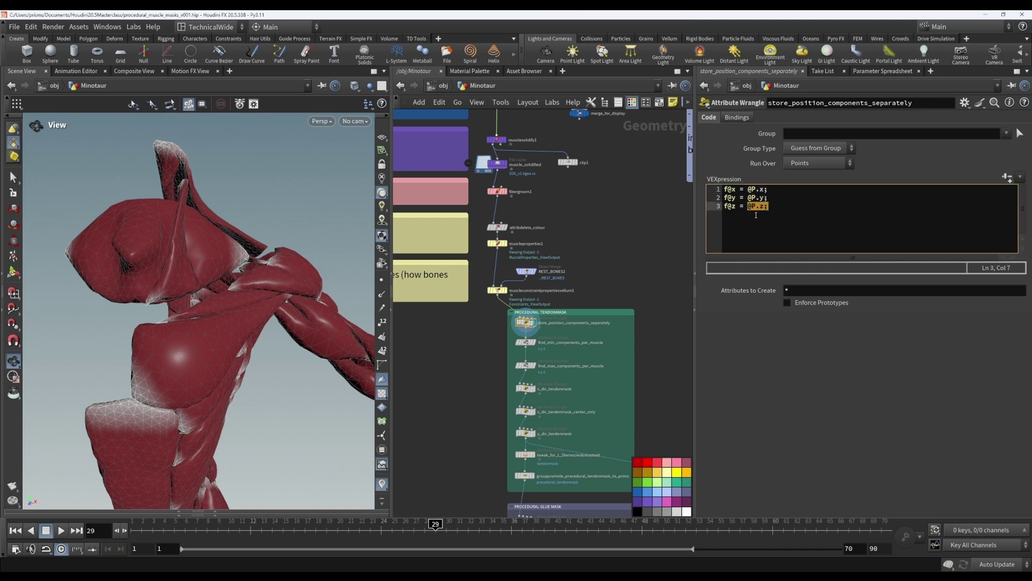
pyautogui.moveTo(736, 189); pyautogui.dragTo(717, 205)
# Review the find_min_components_per_muscle node's original names, muscle_id piece attribute, Minimum promotion method and new attribute names
pyautogui.click(526, 342)
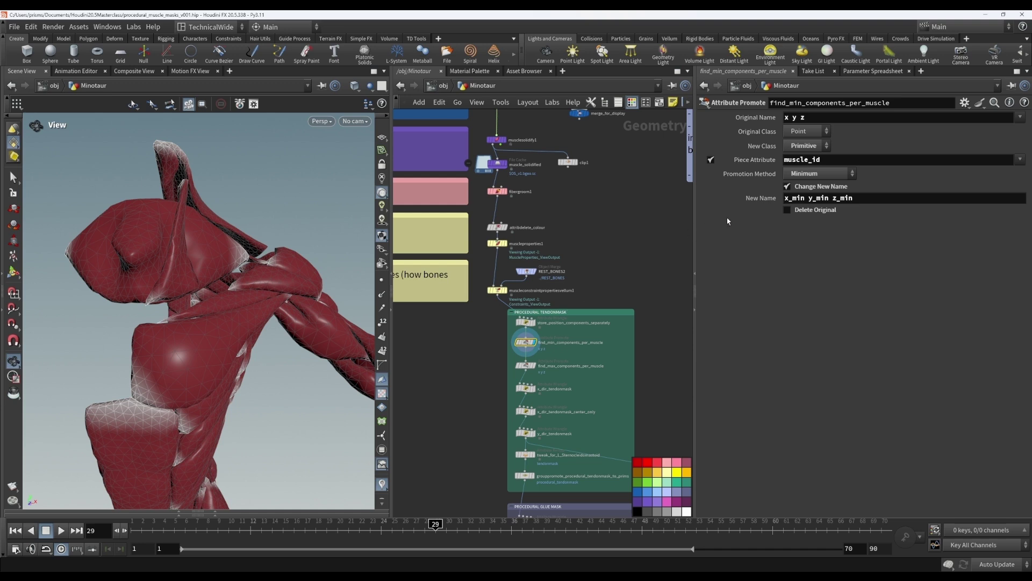
pyautogui.moveTo(757, 150)
pyautogui.doubleClick(814, 160)
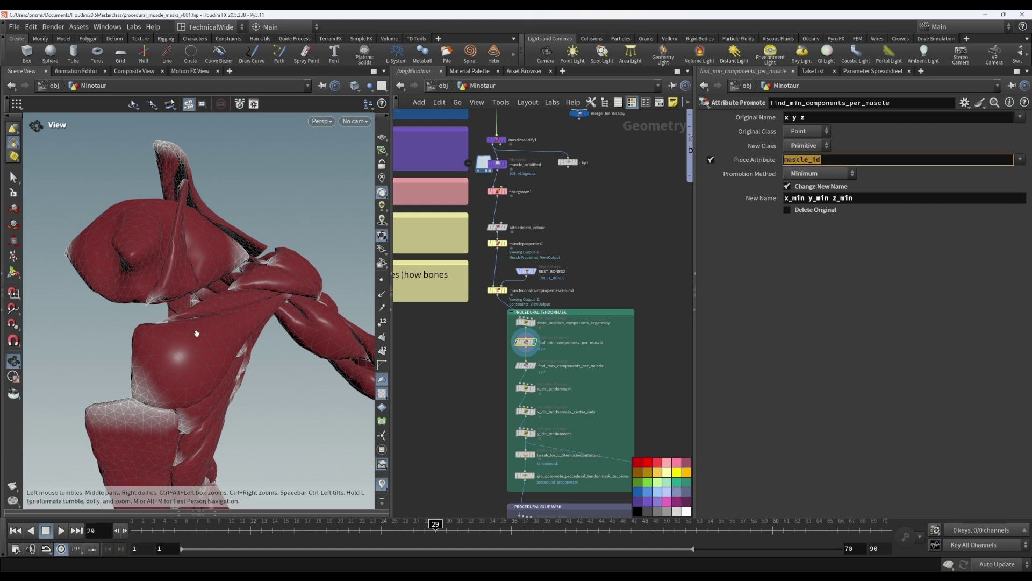
pyautogui.click(846, 156)
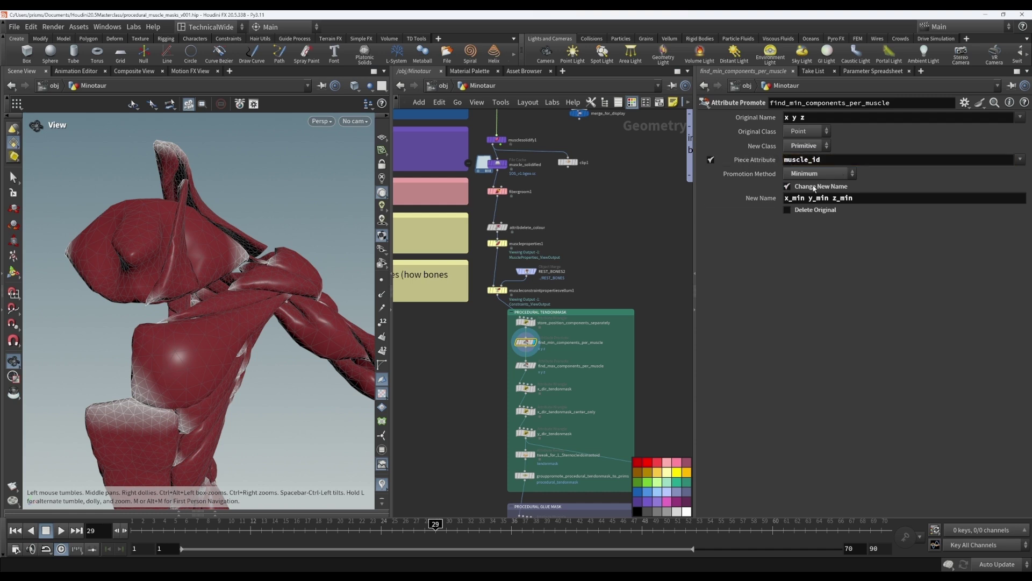
pyautogui.click(816, 119)
pyautogui.press('Tab')
pyautogui.press('Tab')
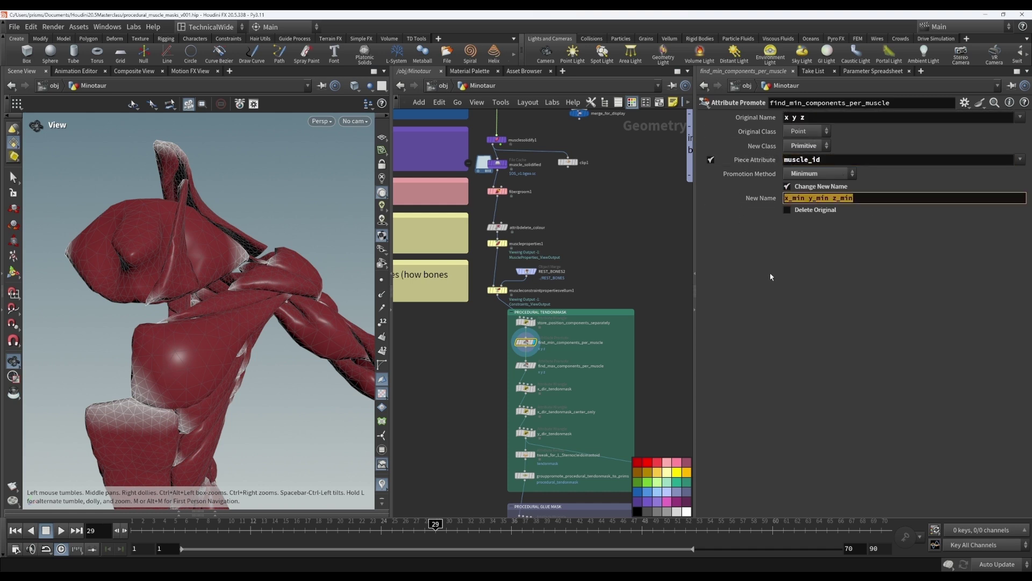
pyautogui.press('Escape')
pyautogui.moveTo(816, 117)
pyautogui.mouseDown()
pyautogui.moveTo(761, 113)
pyautogui.moveTo(807, 118)
pyautogui.mouseUp()
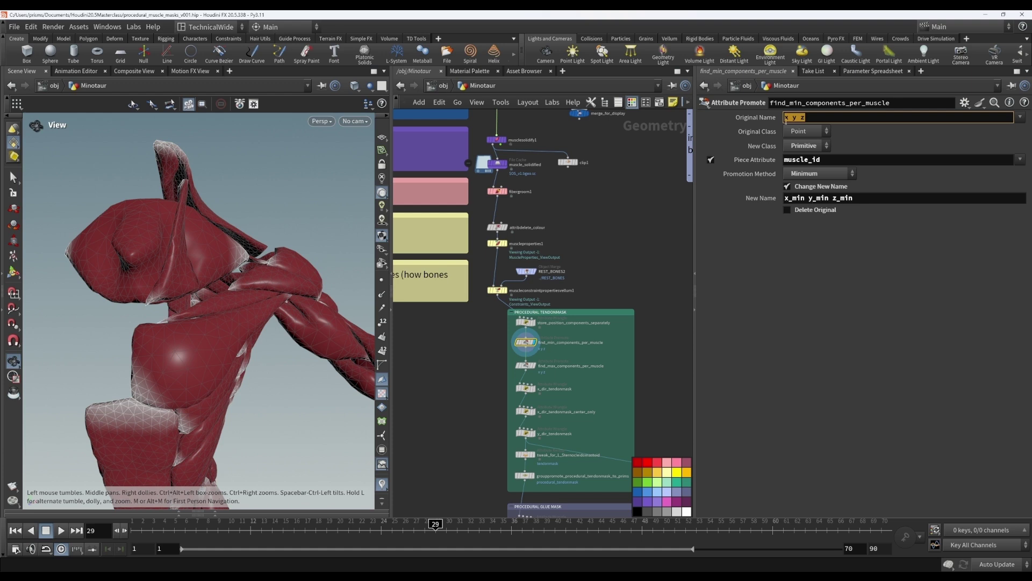
pyautogui.click(807, 198)
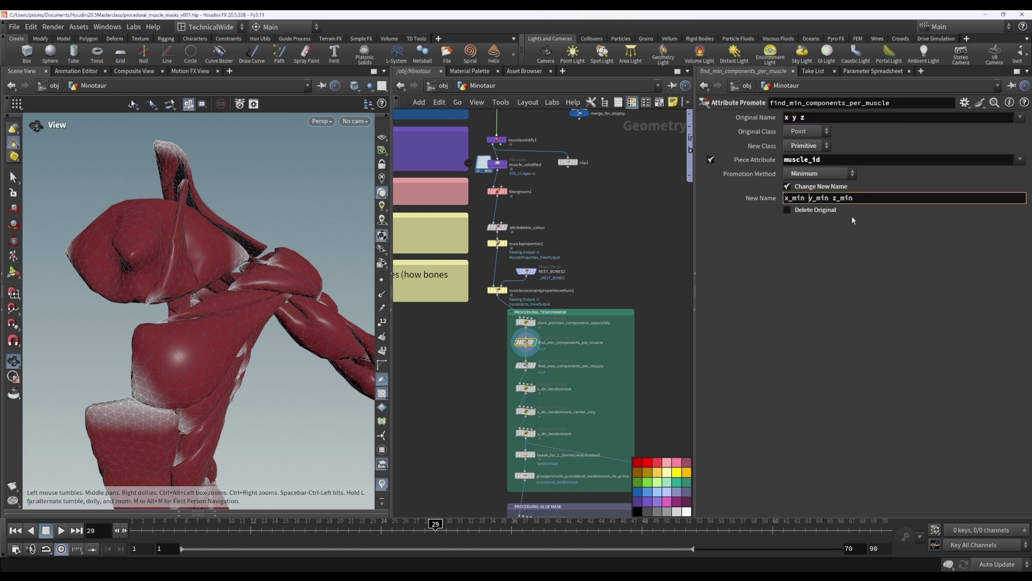
pyautogui.click(870, 286)
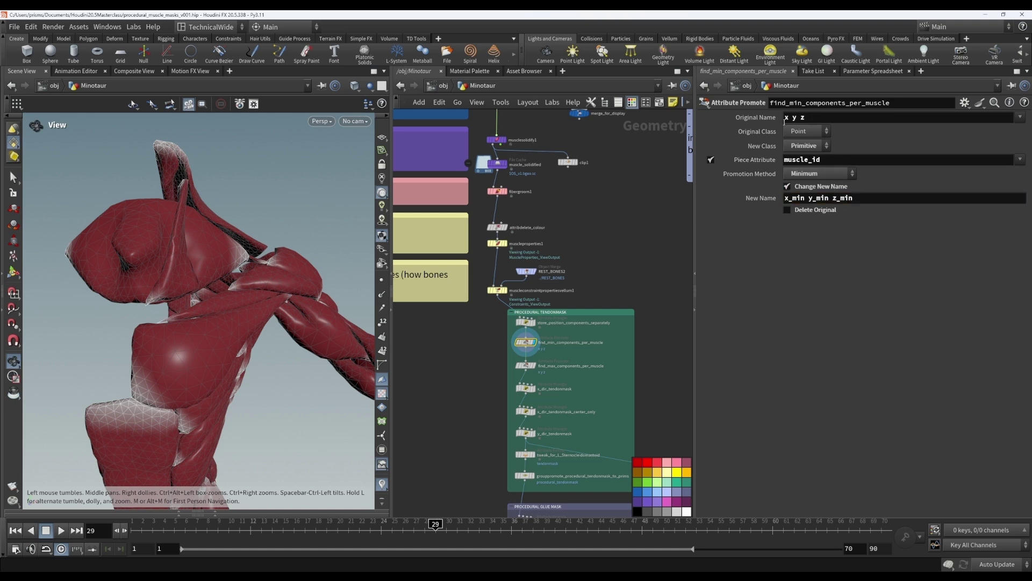
# Review the find_max_components_per_muscle node's original names, new attribute names and Delete Original option
pyautogui.click(529, 367)
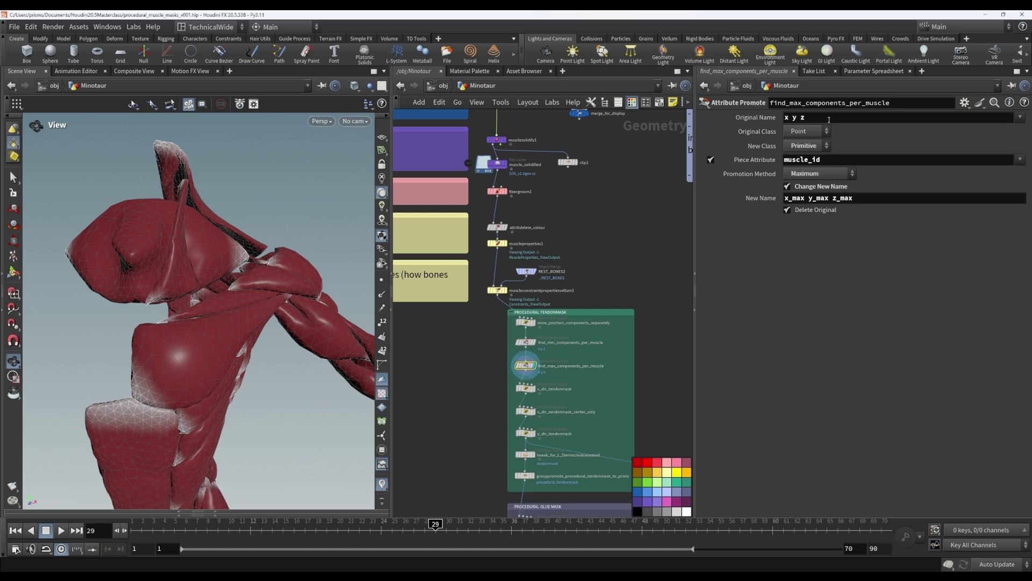
pyautogui.click(861, 197)
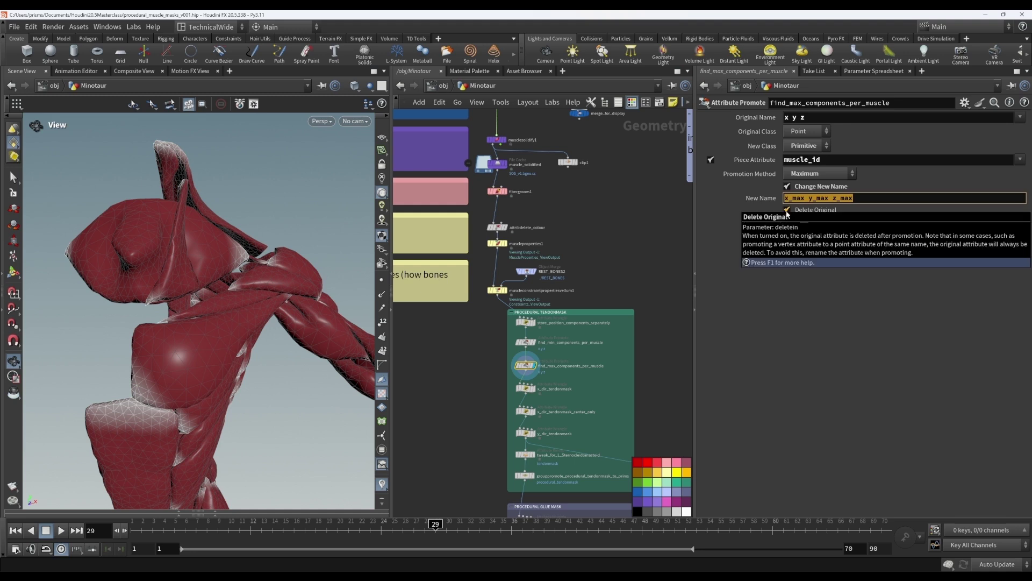
pyautogui.press('Tab')
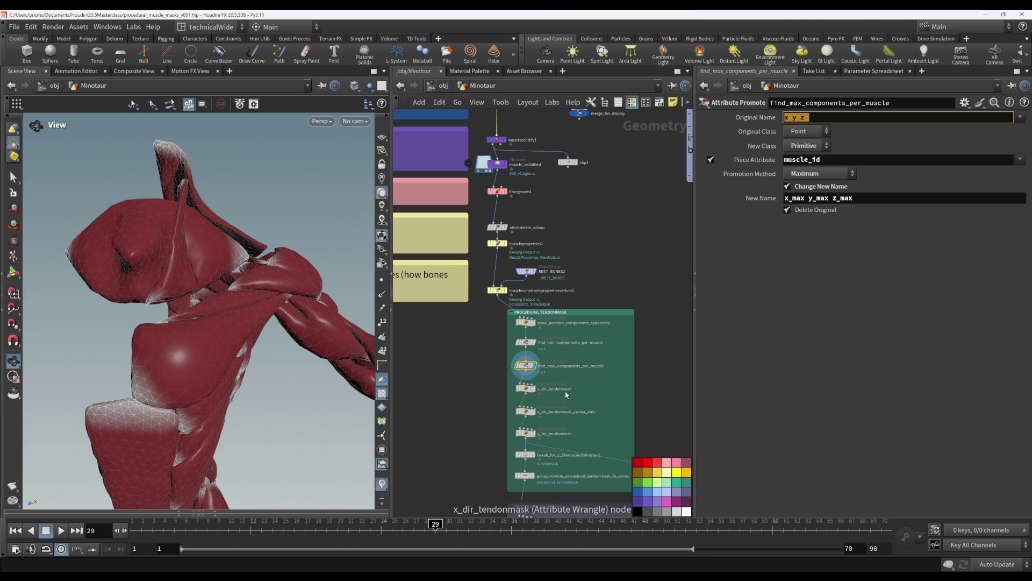
# Open the x_dir_tendonmask wrangle and highlight its group's muscles in the viewport, inspecting them from the front and back
pyautogui.moveTo(527, 389)
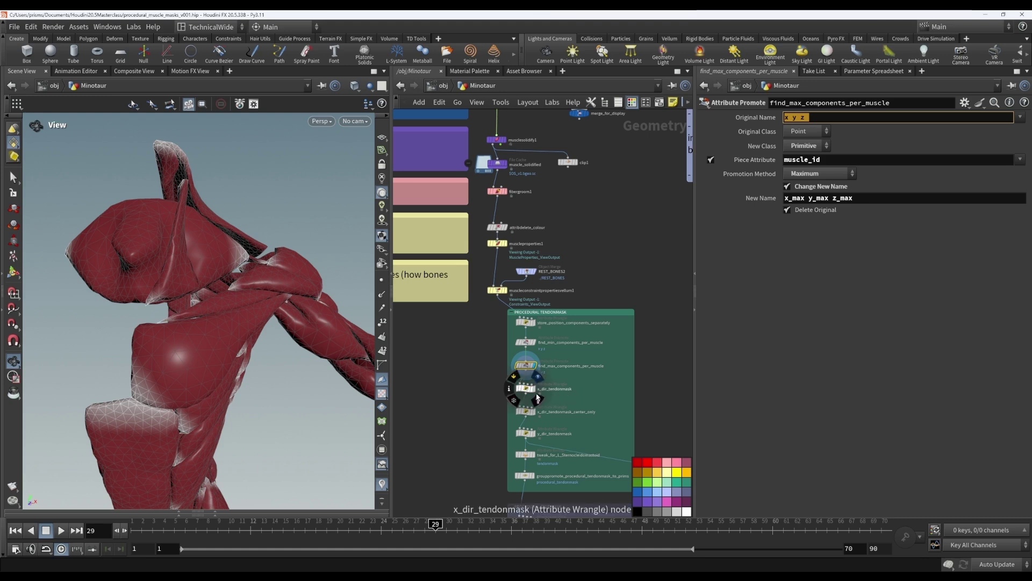
pyautogui.click(526, 388)
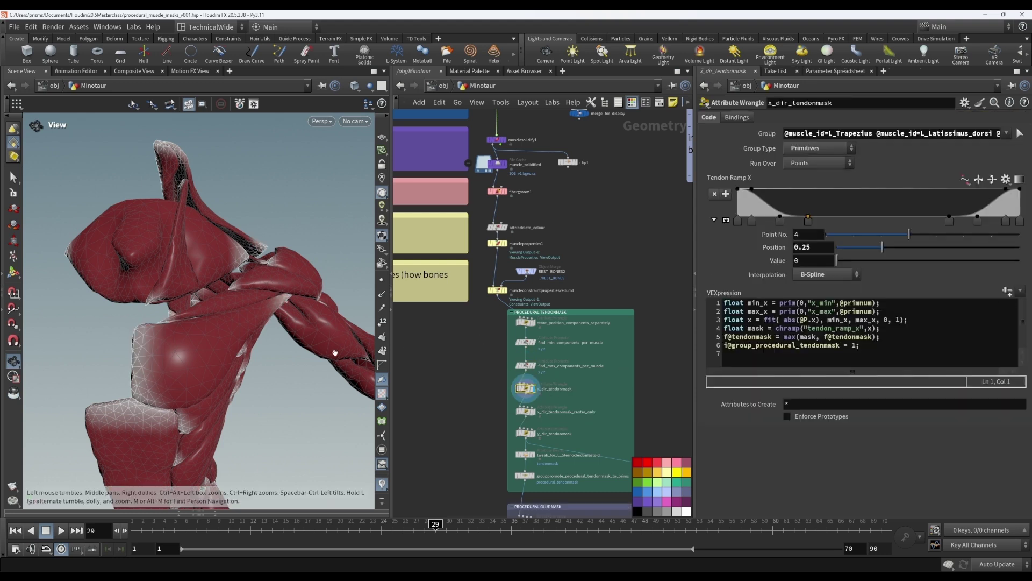
pyautogui.click(1020, 134)
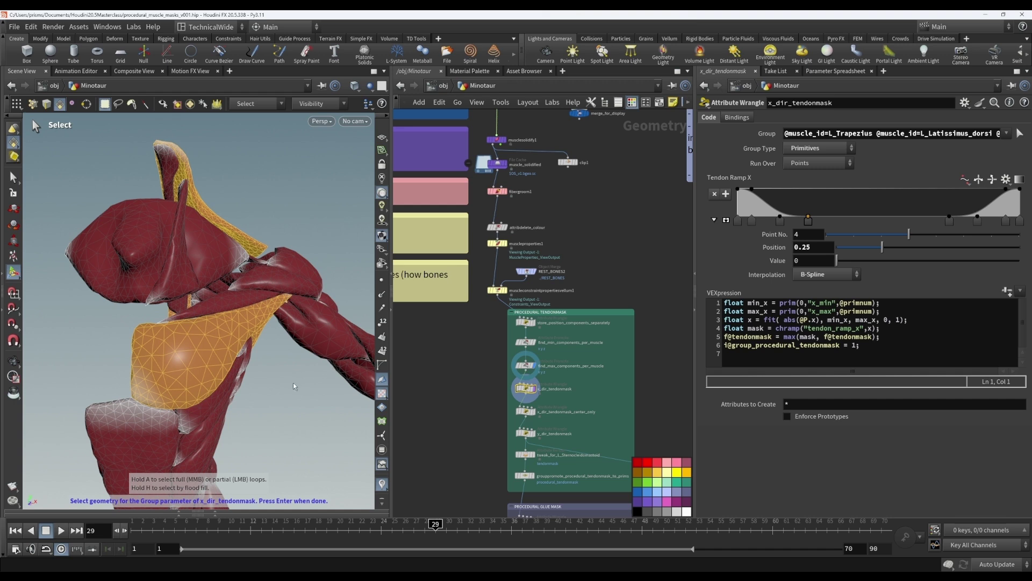
pyautogui.press('Escape')
pyautogui.moveTo(305, 397); pyautogui.dragTo(139, 383)
pyautogui.scroll(-5, 281, 373)
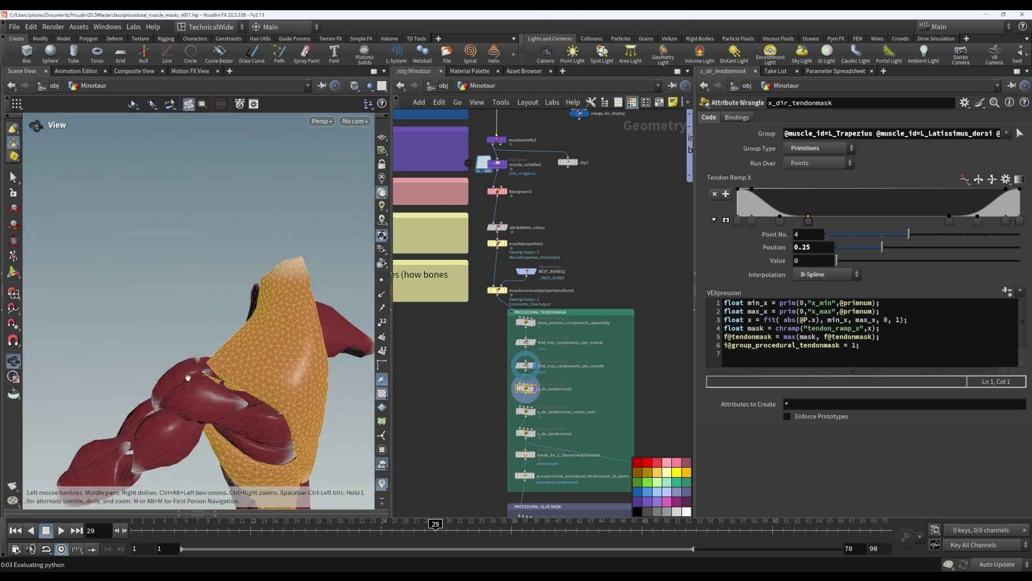
pyautogui.moveTo(252, 382); pyautogui.dragTo(332, 371)
pyautogui.press('s')
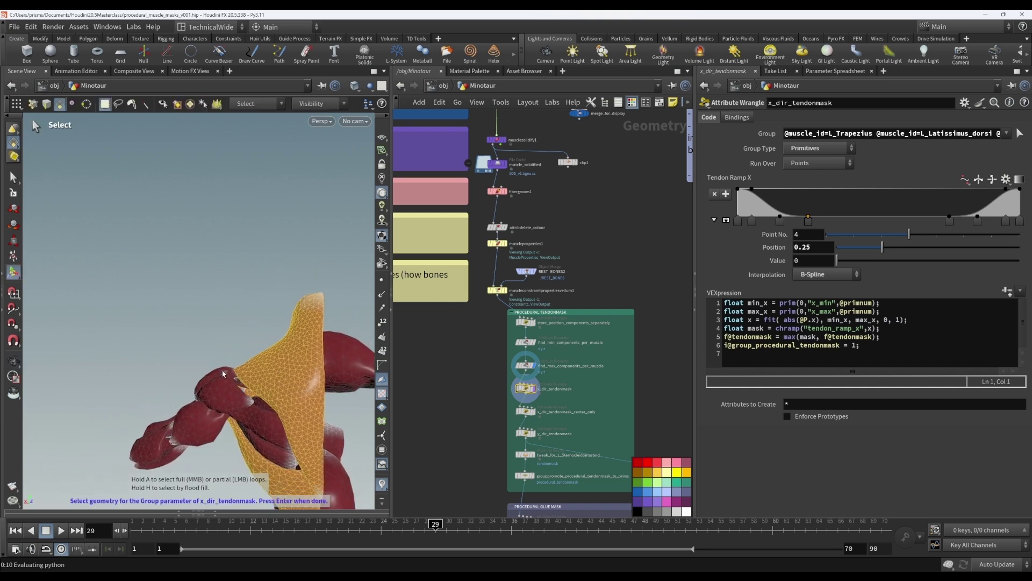
pyautogui.press('Escape')
pyautogui.moveTo(223, 373); pyautogui.dragTo(268, 337)
pyautogui.press('Return')
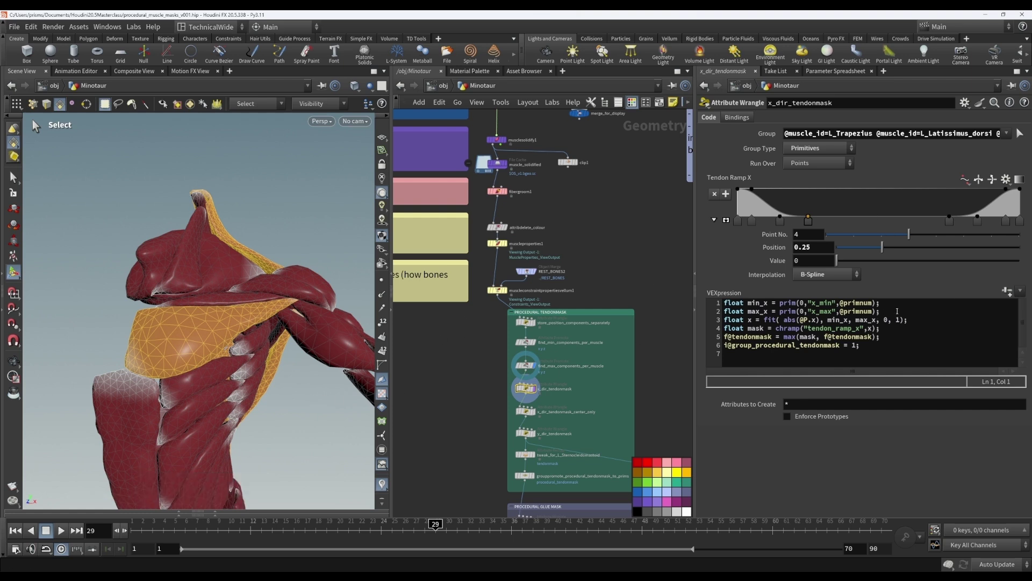
# Examine the x_dir_tendonmask code lines that read x_min and x_max and fit abs(@P.x) to the 0 to 1 range
pyautogui.moveTo(890, 311); pyautogui.dragTo(717, 302)
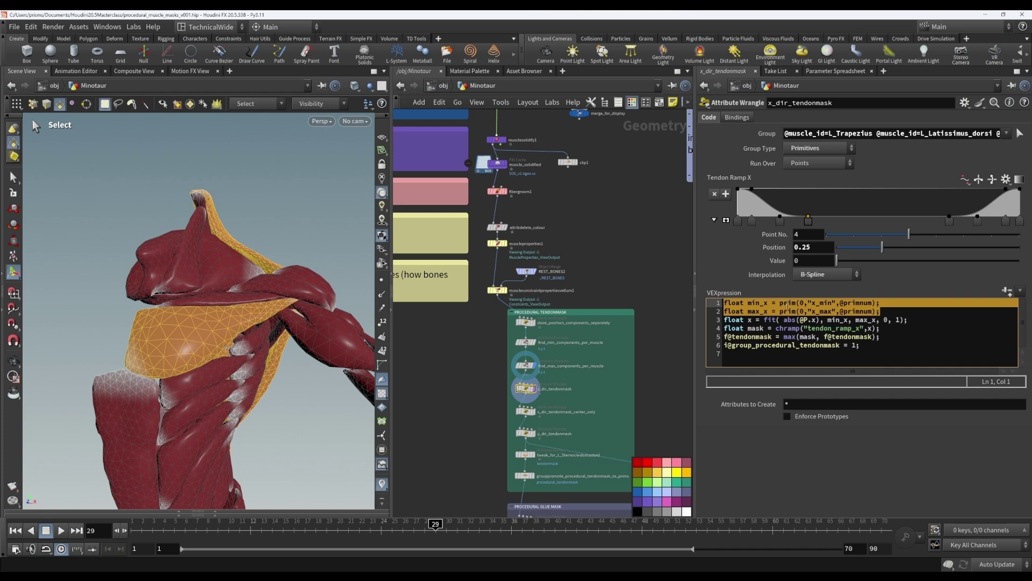
pyautogui.click(833, 311)
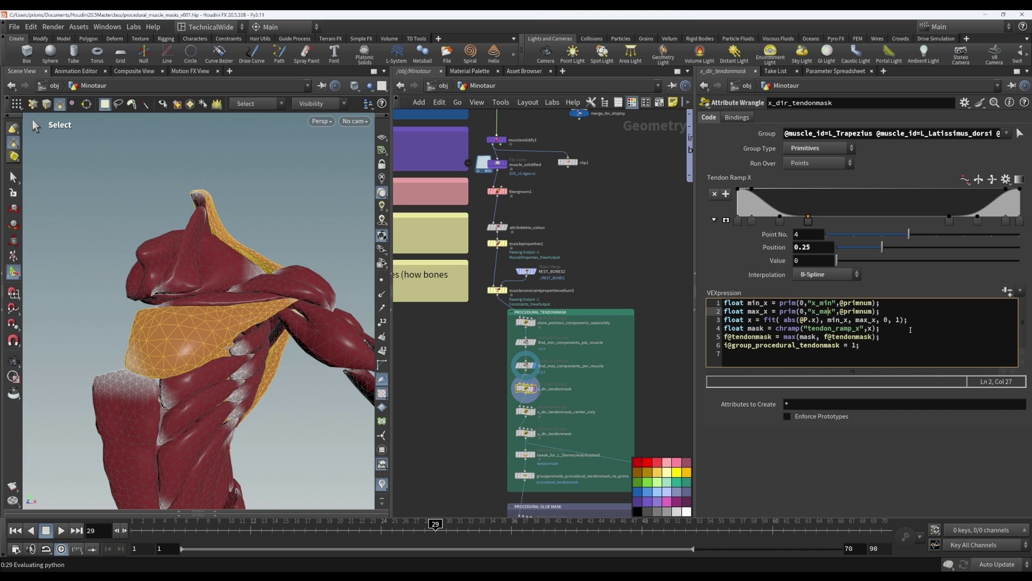
pyautogui.click(915, 320)
pyautogui.moveTo(907, 320); pyautogui.dragTo(713, 321)
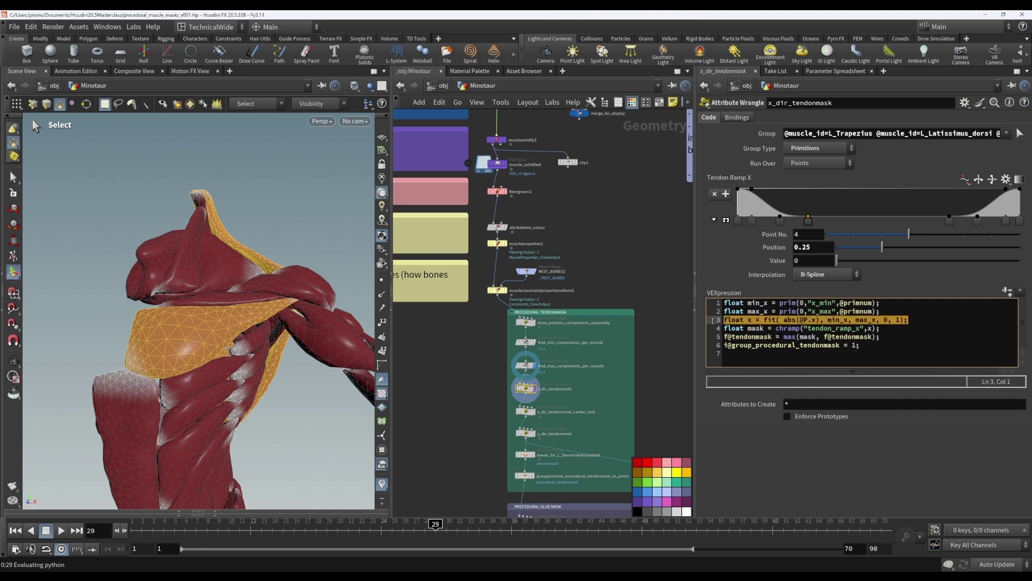
pyautogui.click(817, 319)
pyautogui.moveTo(821, 319); pyautogui.dragTo(797, 320)
pyautogui.click(837, 320)
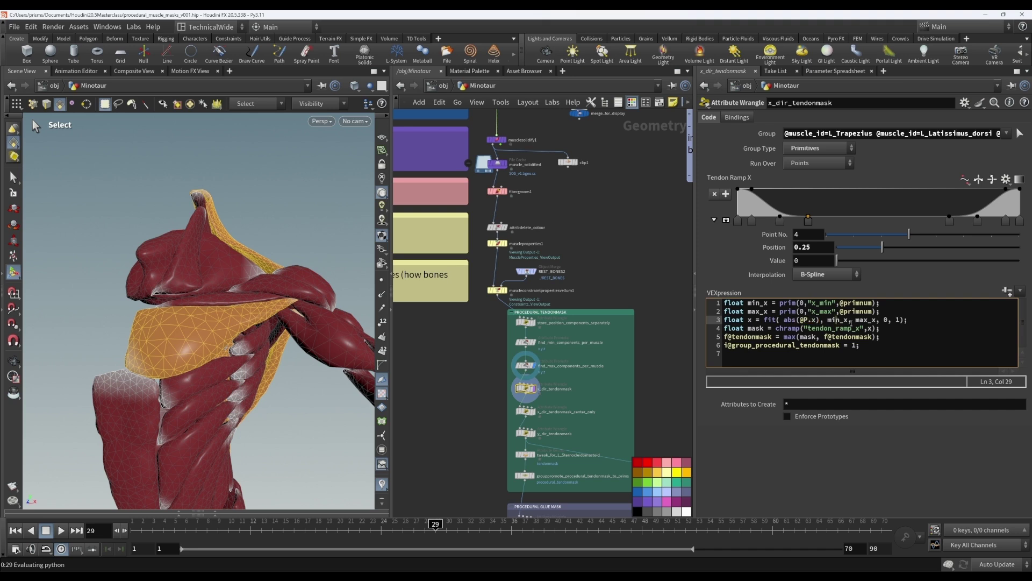
pyautogui.click(927, 319)
pyautogui.moveTo(819, 320); pyautogui.dragTo(782, 319)
# Examine the code line that samples the tendon_ramp_x ramp into the mask variable
pyautogui.click(895, 331)
pyautogui.moveTo(894, 331); pyautogui.dragTo(697, 329)
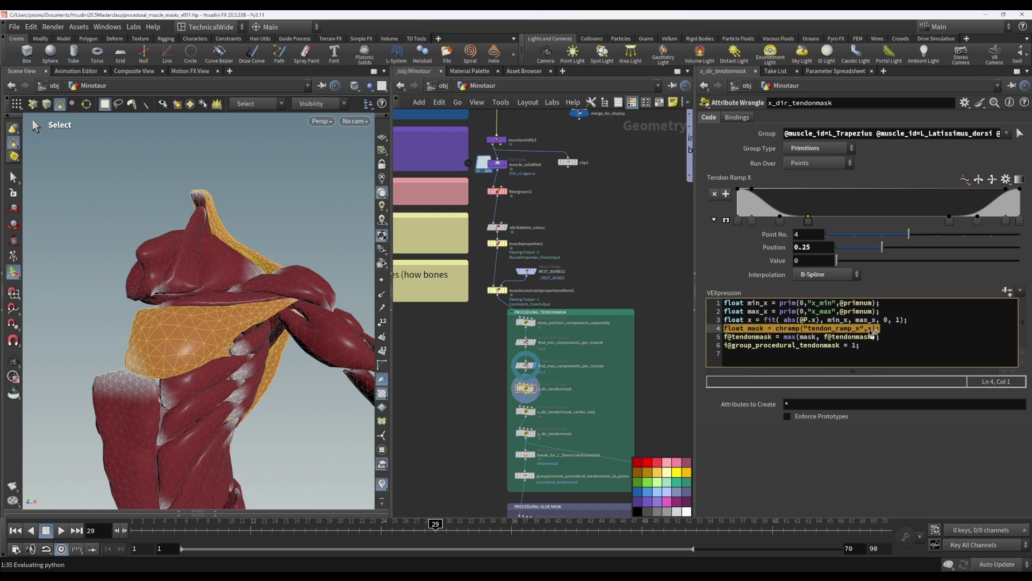
pyautogui.click(899, 332)
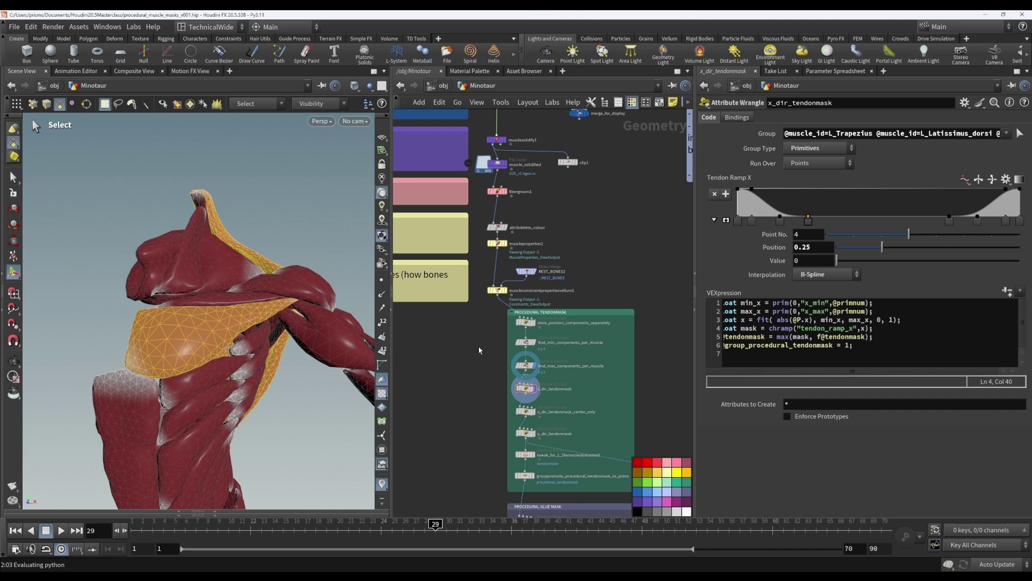
# Leave the group selection and display the x_dir_tendonmask result on the chest and neck muscles
pyautogui.moveTo(531, 391)
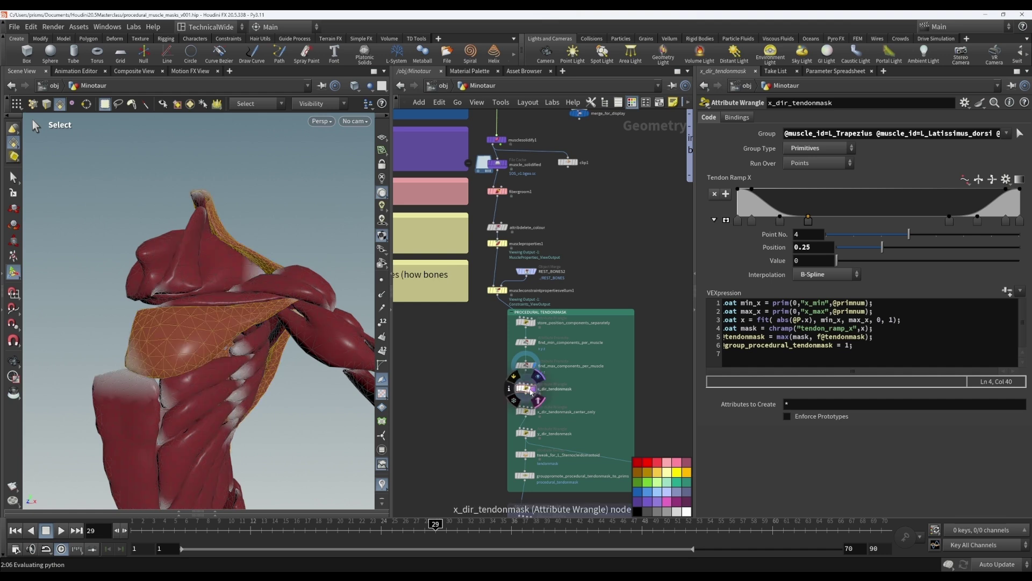
pyautogui.press('Escape')
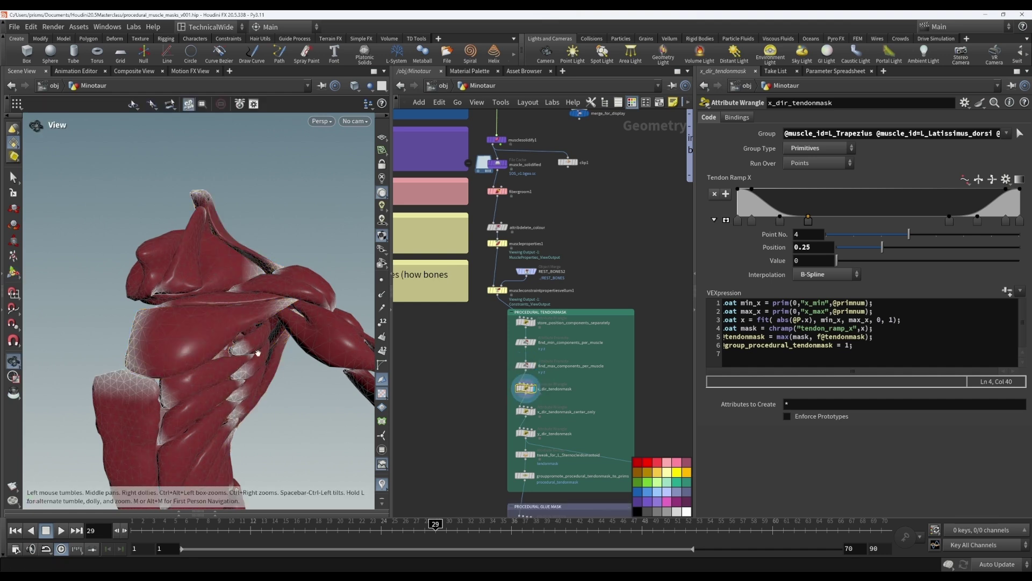
pyautogui.moveTo(211, 329); pyautogui.dragTo(140, 317)
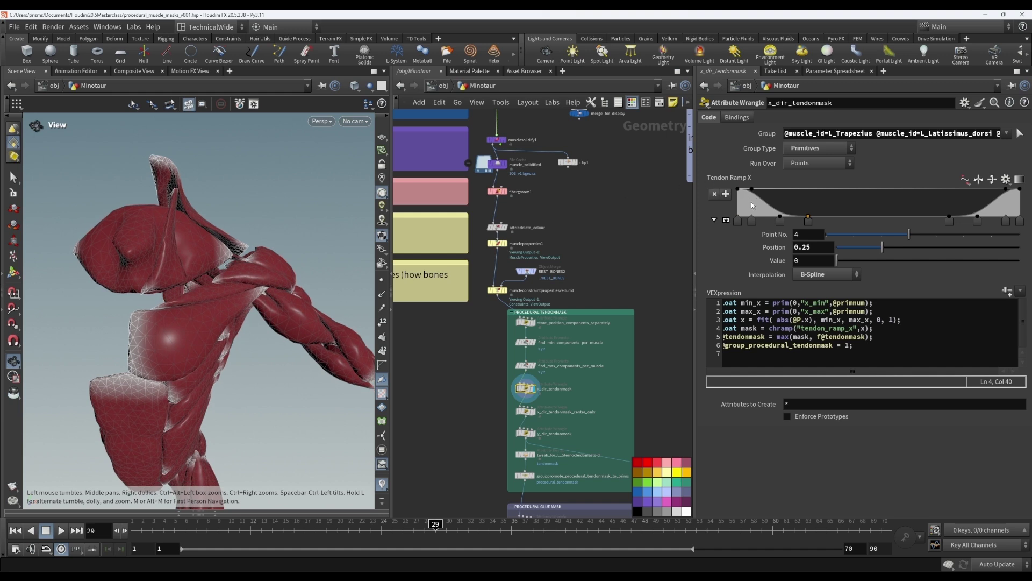
# Try wider falloffs at both ends of the x_dir_tendonmask ramp, and undo the ramp changes
pyautogui.moveTo(752, 222); pyautogui.dragTo(787, 227)
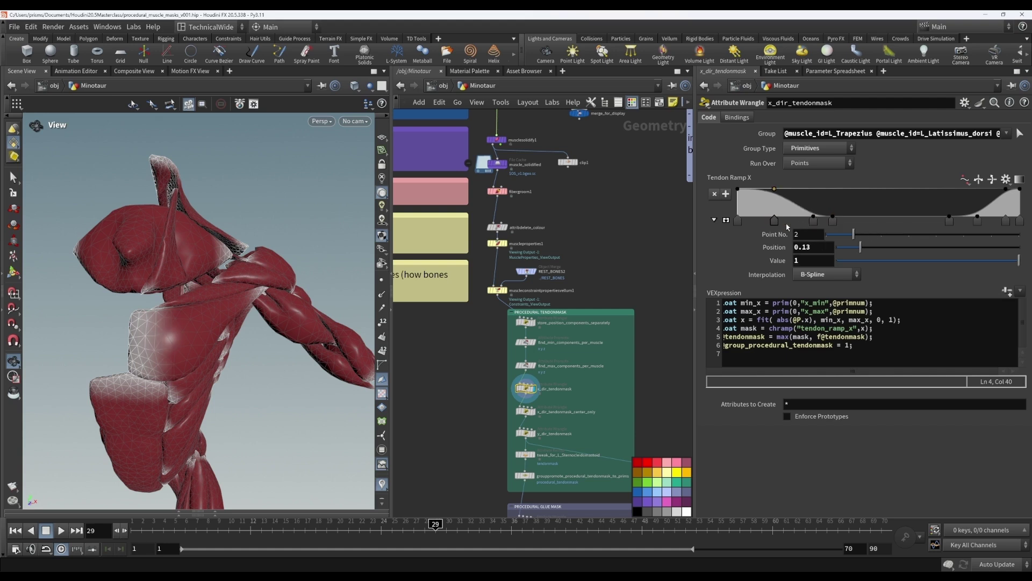
pyautogui.moveTo(950, 221); pyautogui.dragTo(981, 228)
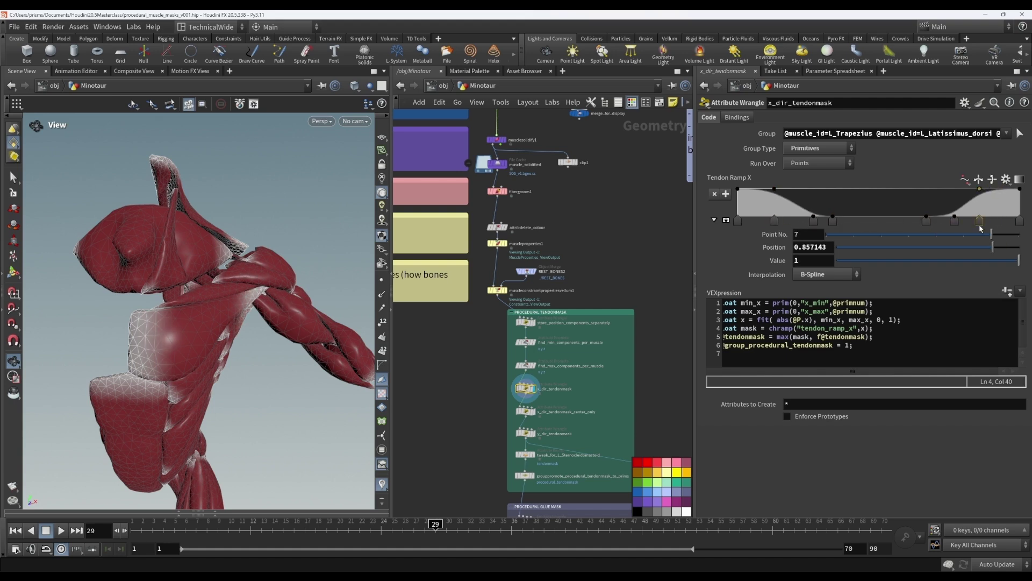
pyautogui.hotkey('ctrl', 'z')
pyautogui.hotkey('ctrl', 'z')
pyautogui.hotkey('ctrl', 'z')
pyautogui.hotkey('ctrl', 'z')
pyautogui.hotkey('ctrl', 'z')
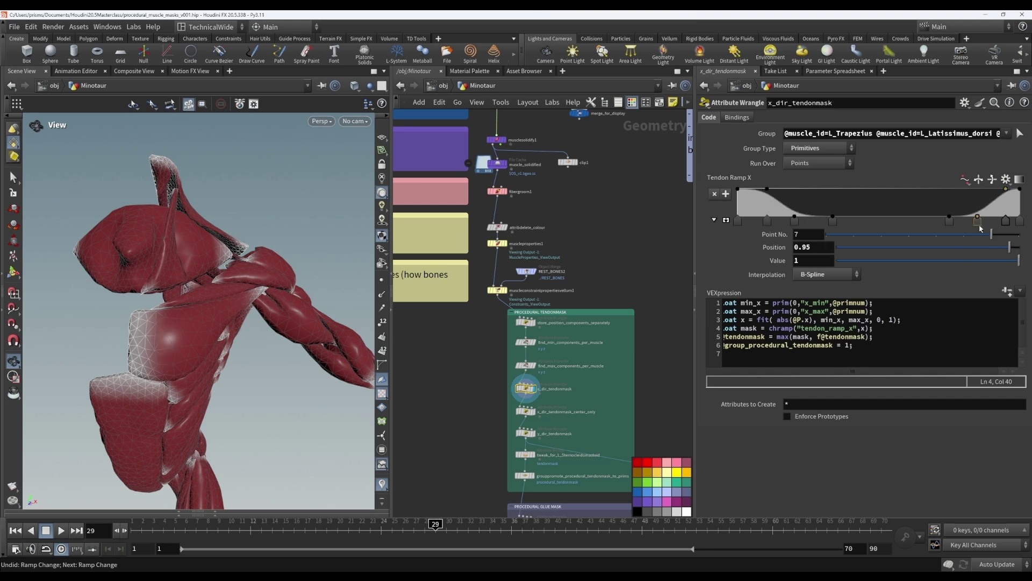
pyautogui.hotkey('ctrl', 'z')
pyautogui.hotkey('ctrl', 'z')
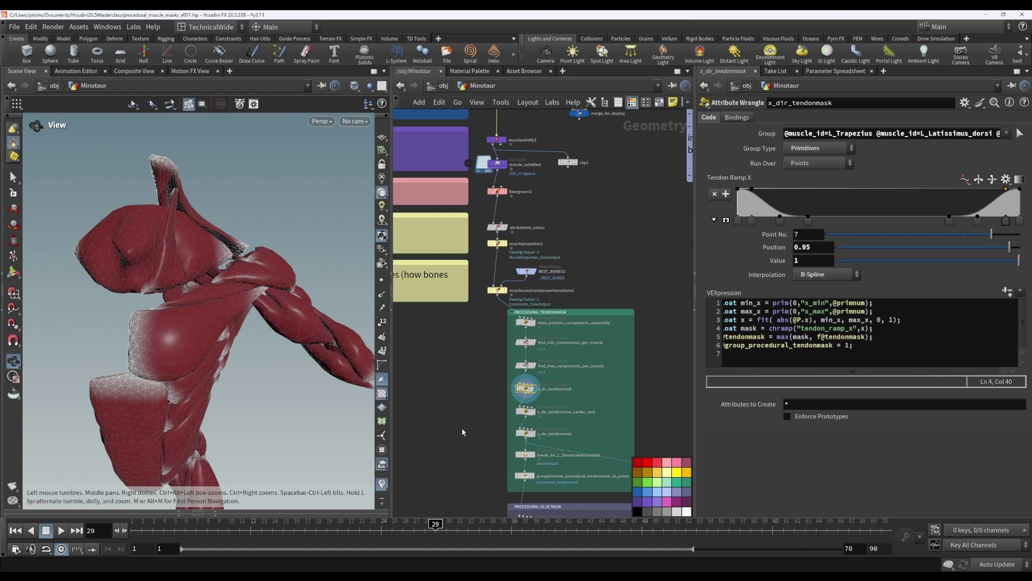
# Display the x_dir_tendonmask_center_only wrangle and compare its mask on the torso muscles with the node bypassed and enabled
pyautogui.click(526, 411)
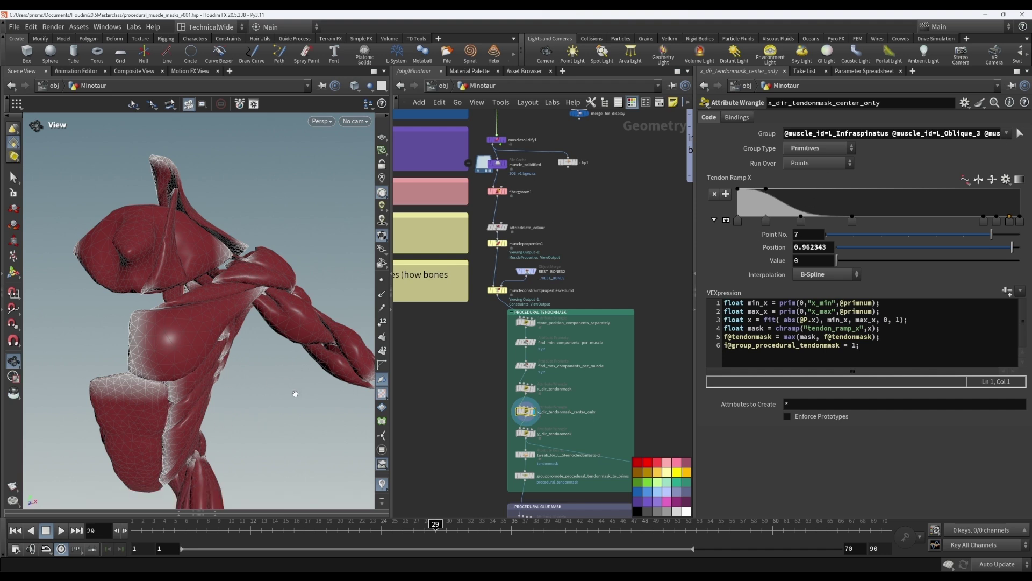
pyautogui.moveTo(273, 385); pyautogui.dragTo(241, 369)
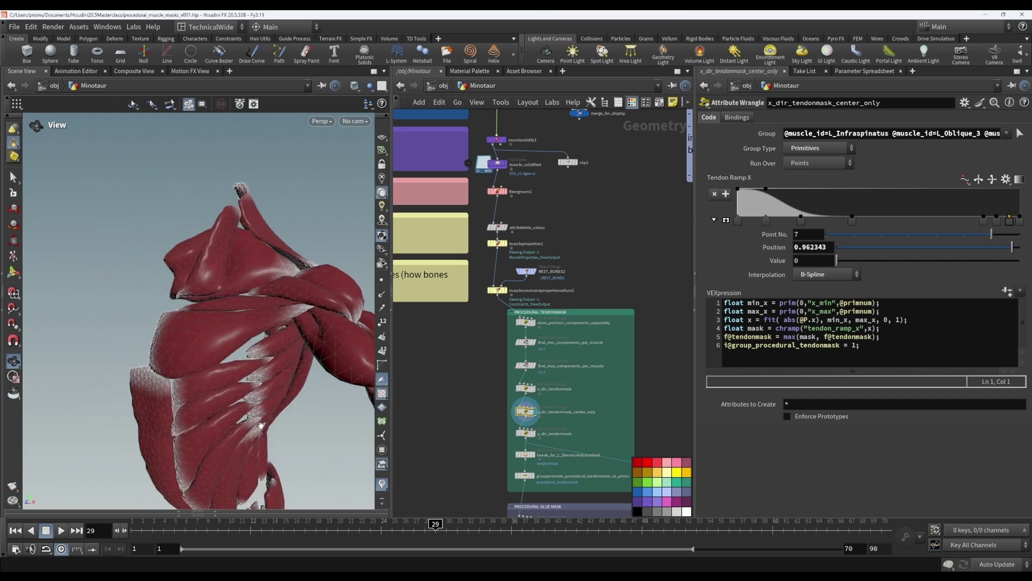
pyautogui.moveTo(521, 415)
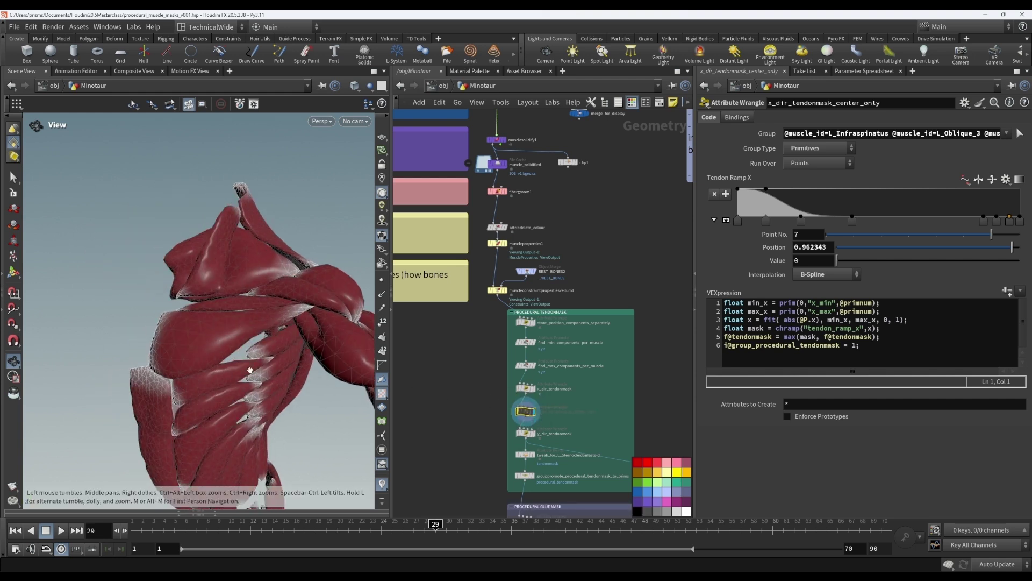
pyautogui.moveTo(212, 417); pyautogui.dragTo(156, 366)
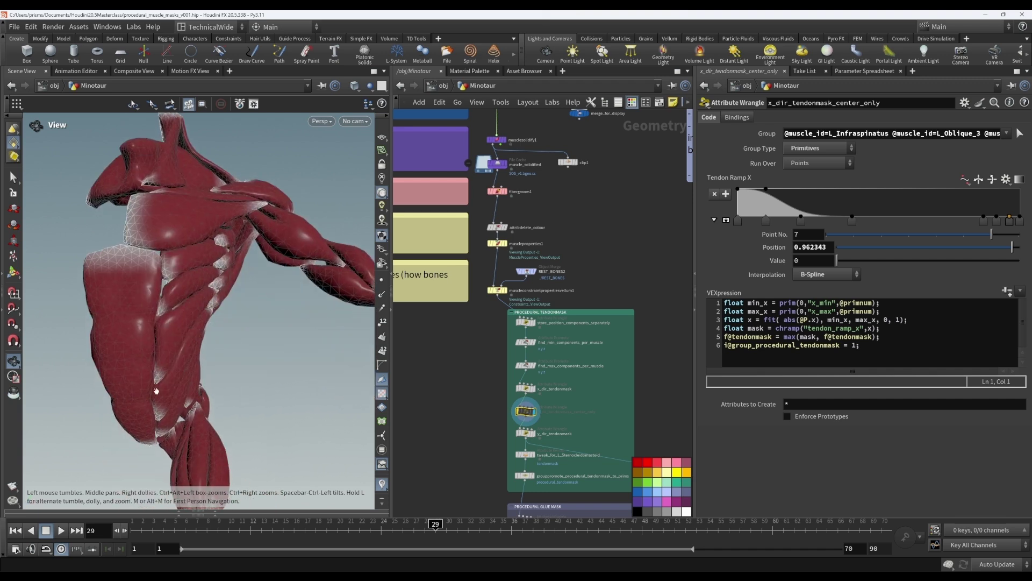
pyautogui.moveTo(168, 403); pyautogui.dragTo(165, 264)
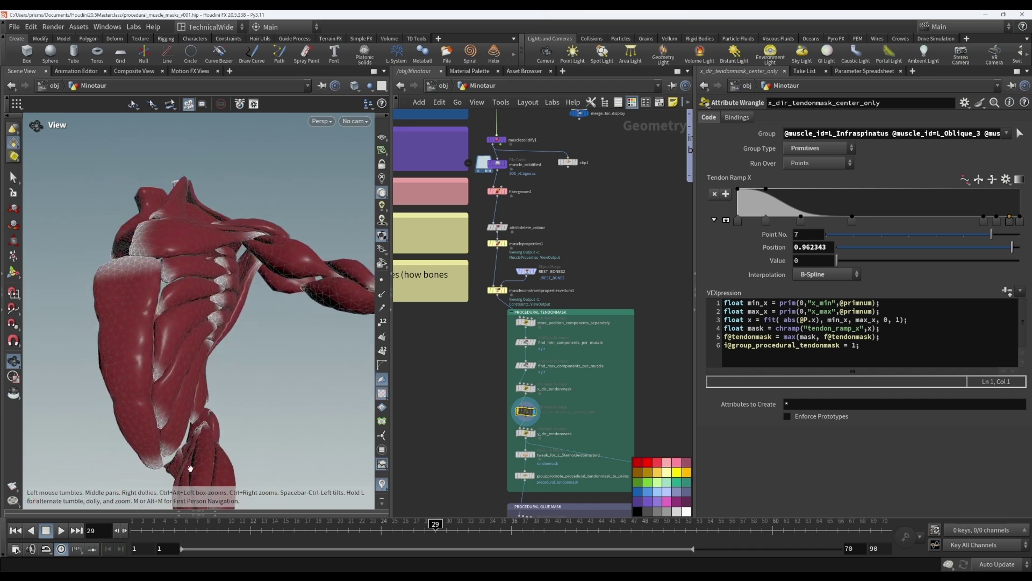
pyautogui.click(524, 413)
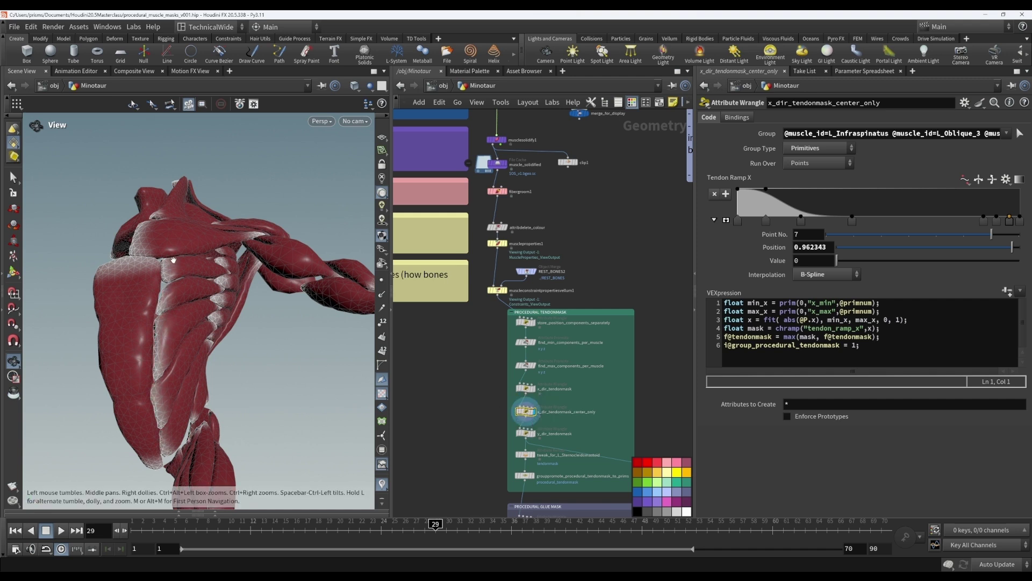
pyautogui.moveTo(172, 414); pyautogui.dragTo(105, 433)
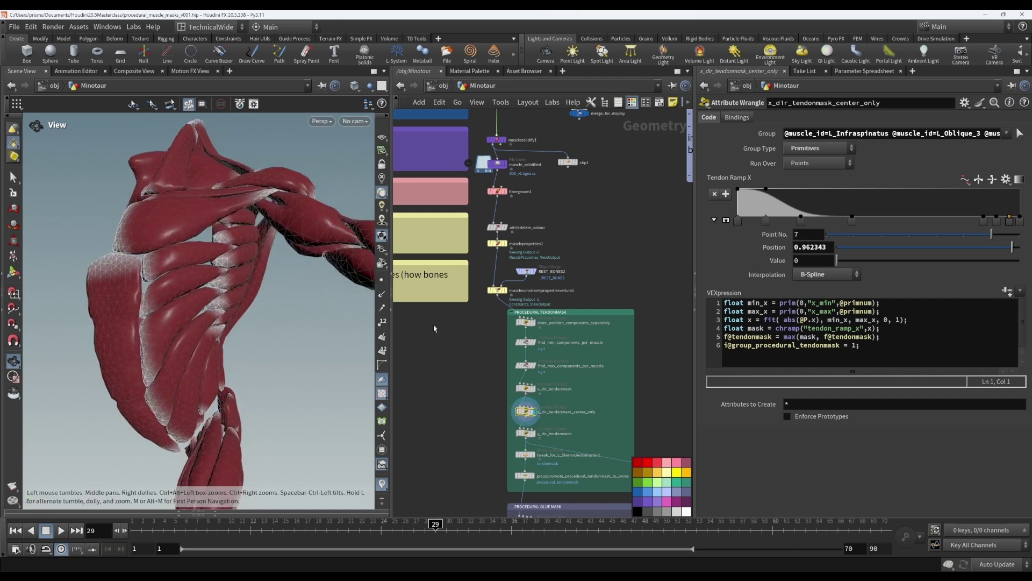
# Highlight the muscles in the x_dir_tendonmask_center_only group, inspect them from front and back, and leave the group selection
pyautogui.click(1020, 132)
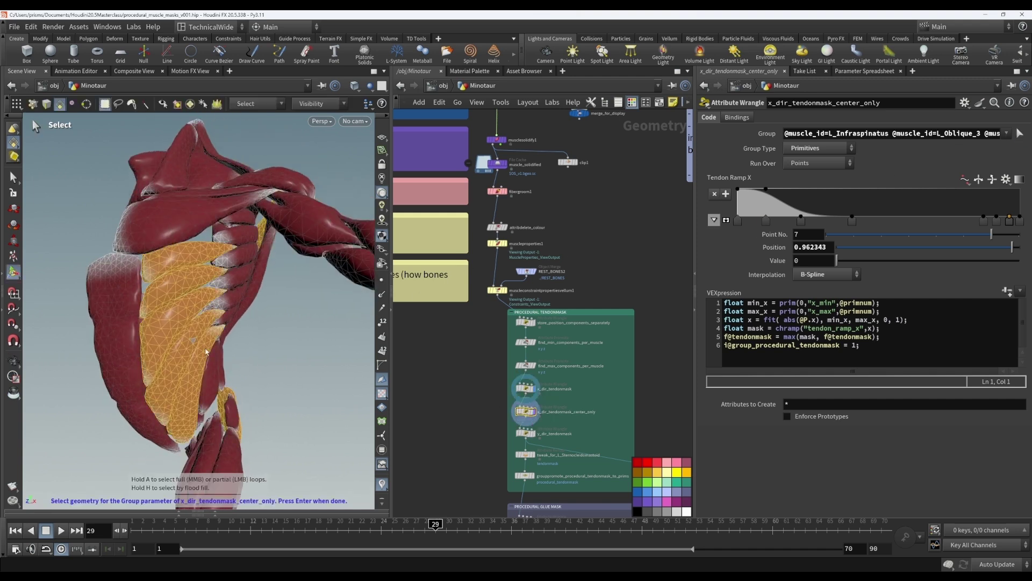
pyautogui.press('Escape')
pyautogui.moveTo(140, 322); pyautogui.dragTo(306, 336)
pyautogui.click(1020, 133)
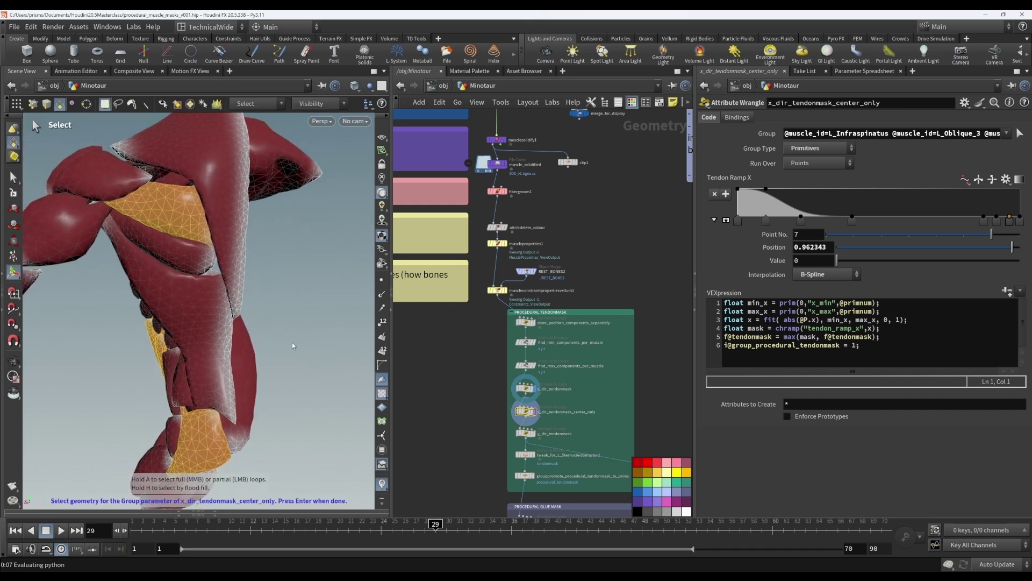
pyautogui.press('Escape')
pyautogui.moveTo(286, 345); pyautogui.dragTo(278, 320)
pyautogui.click(525, 411)
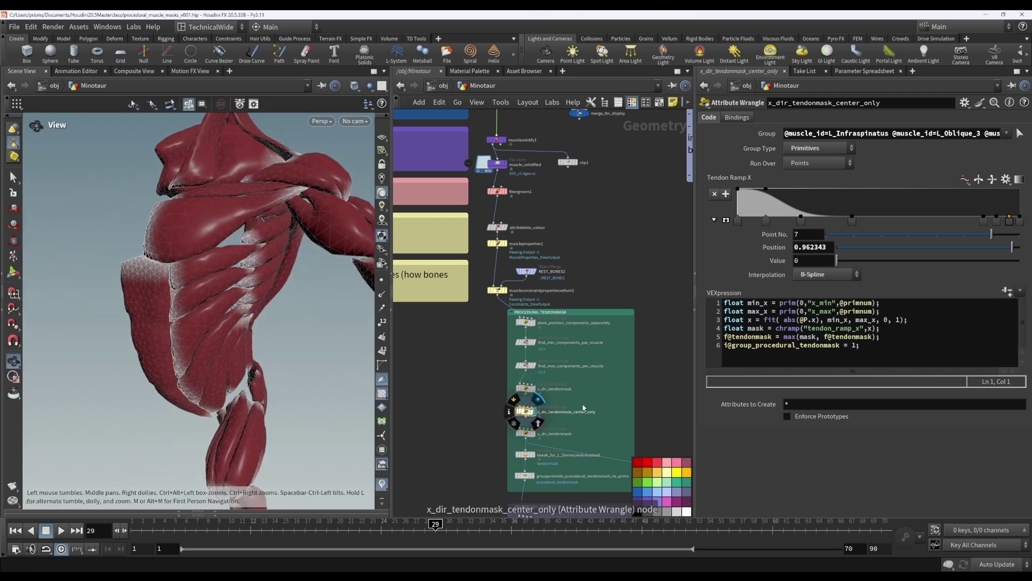
# Examine the code line that sets f@tendonmask to the maximum of mask and the existing f@tendonmask
pyautogui.moveTo(896, 350); pyautogui.dragTo(721, 337)
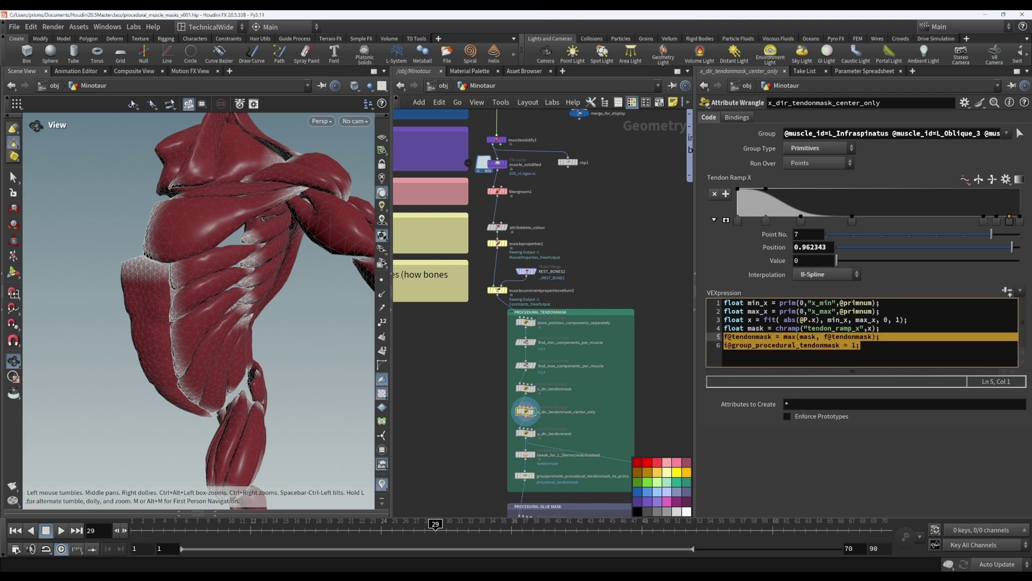
pyautogui.click(877, 352)
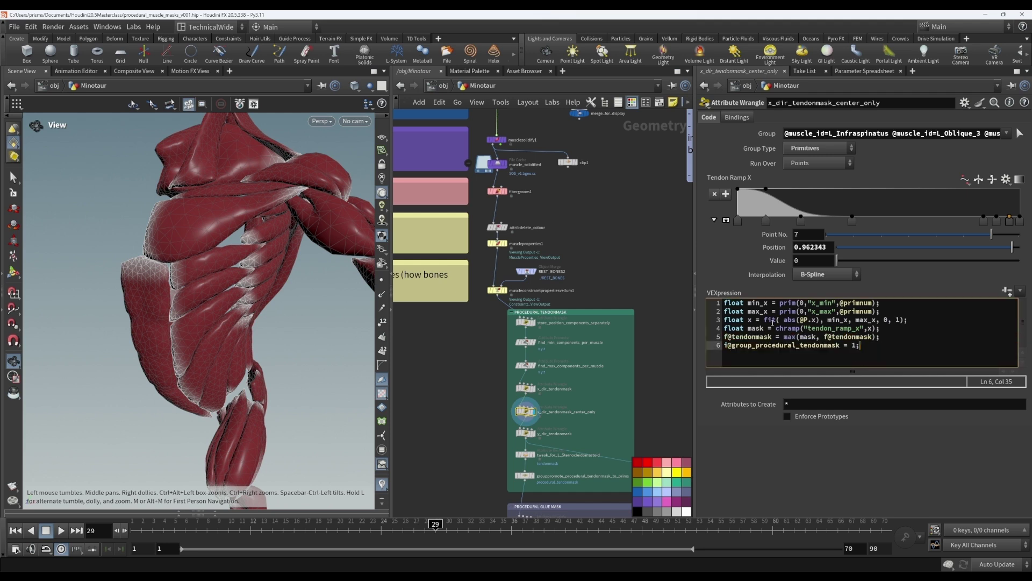
pyautogui.moveTo(886, 339); pyautogui.dragTo(784, 337)
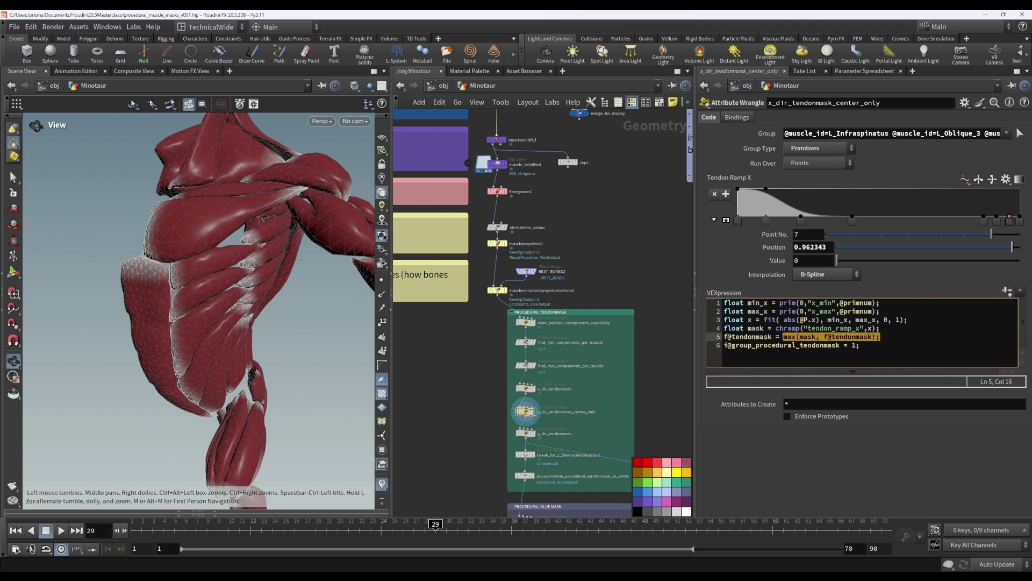
pyautogui.click(904, 329)
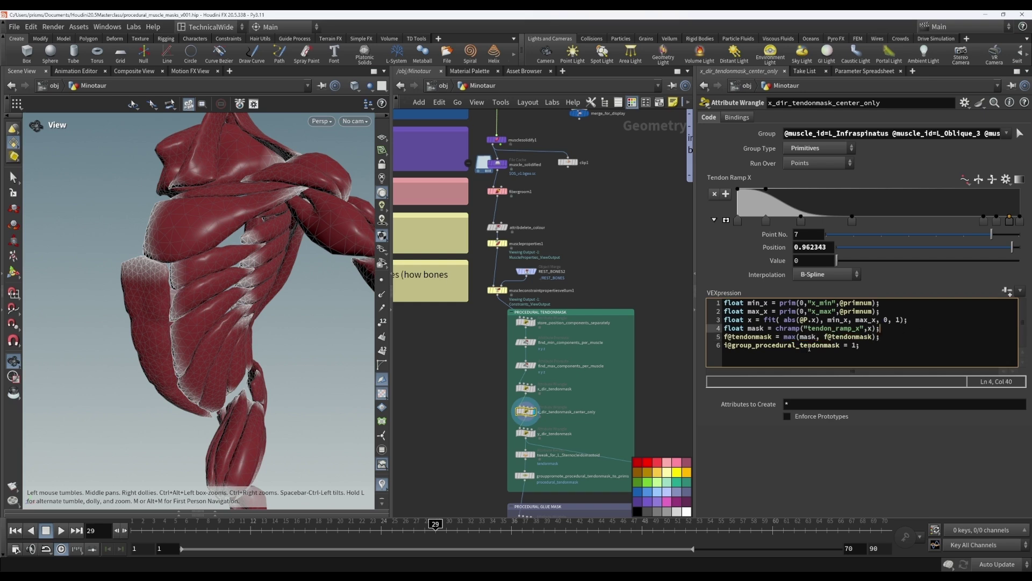
pyautogui.doubleClick(755, 329)
pyautogui.doubleClick(750, 336)
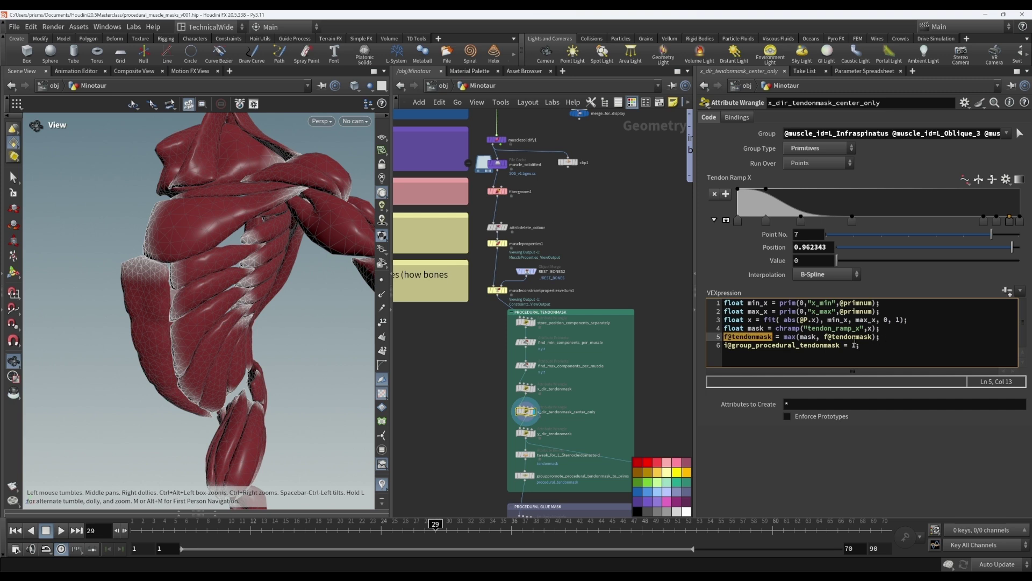
pyautogui.doubleClick(855, 336)
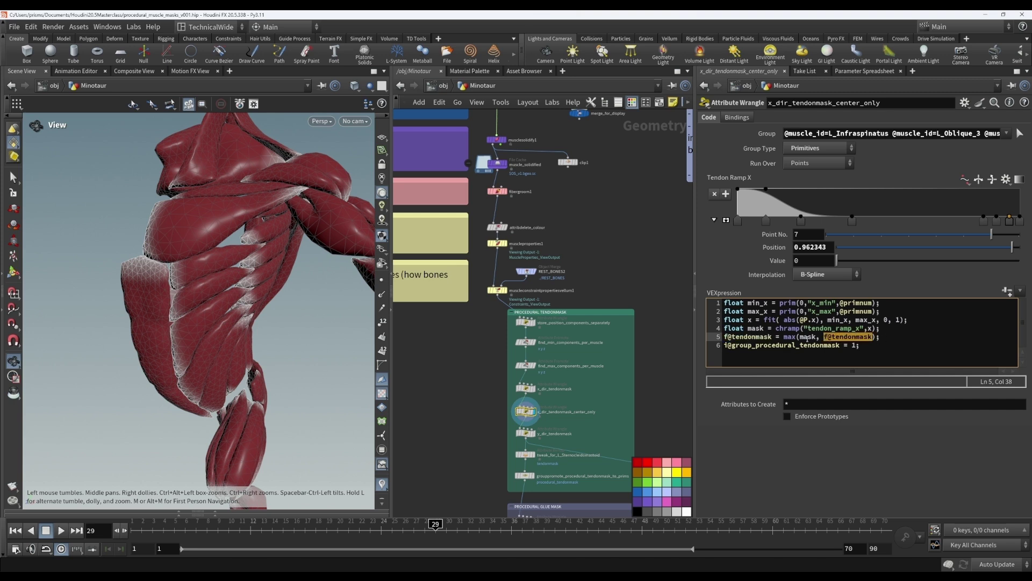
pyautogui.moveTo(818, 337); pyautogui.dragTo(799, 336)
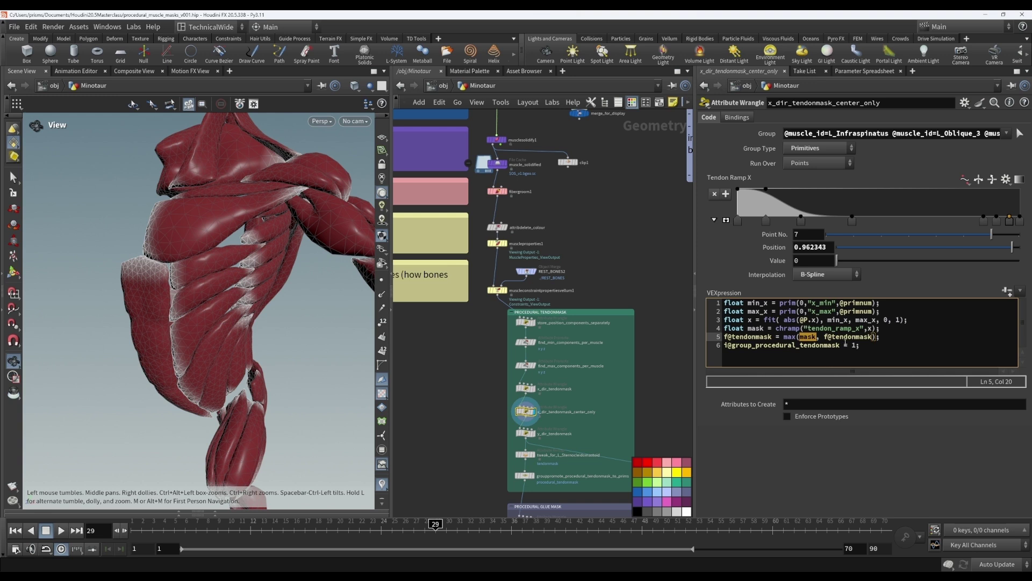
pyautogui.doubleClick(846, 341)
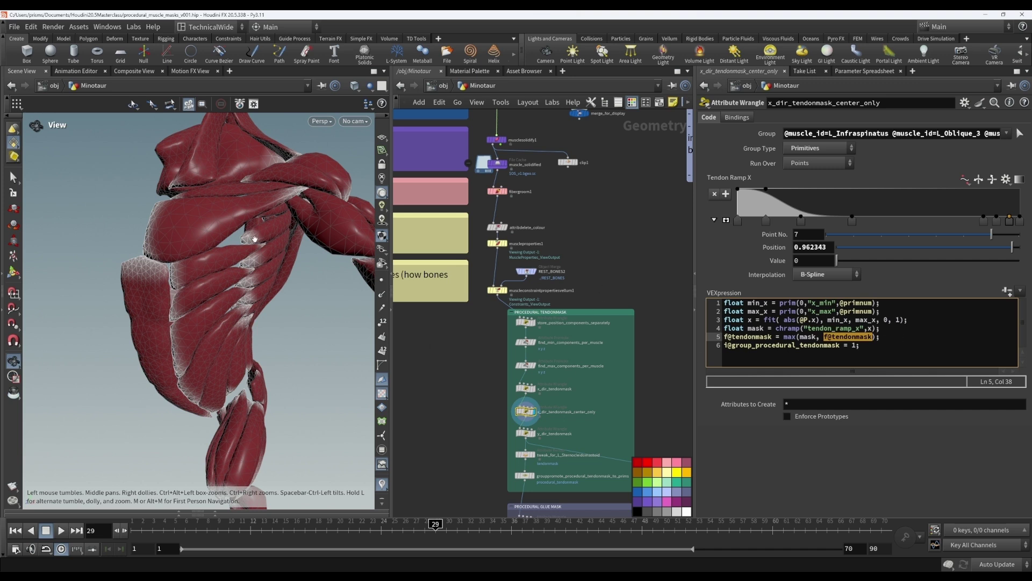
# Display x_dir_tendonmask on the back muscles and compare the mask with the node bypassed and enabled
pyautogui.moveTo(279, 252); pyautogui.dragTo(293, 191)
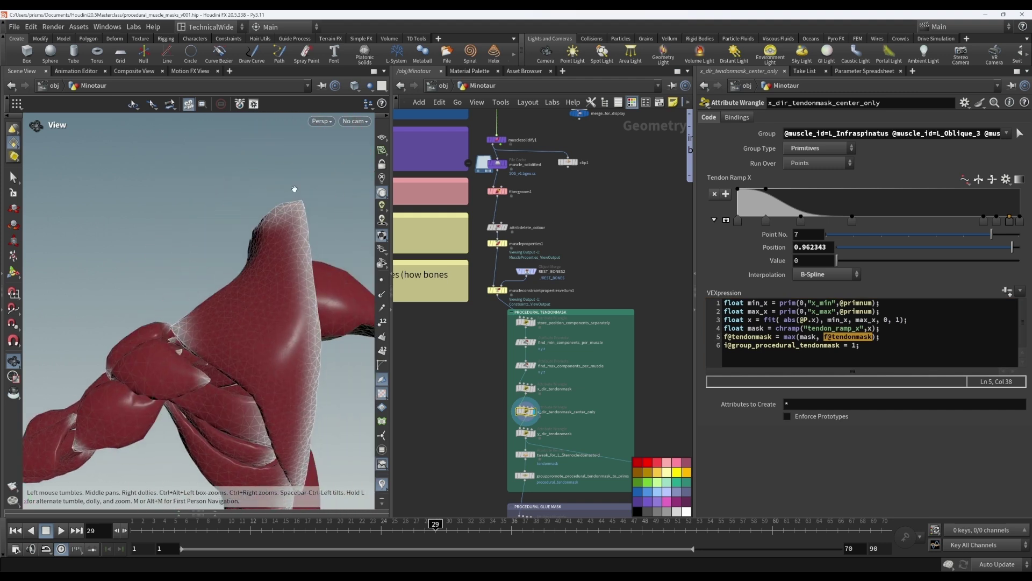
pyautogui.scroll(3, 291, 277)
pyautogui.moveTo(290, 272); pyautogui.dragTo(298, 268)
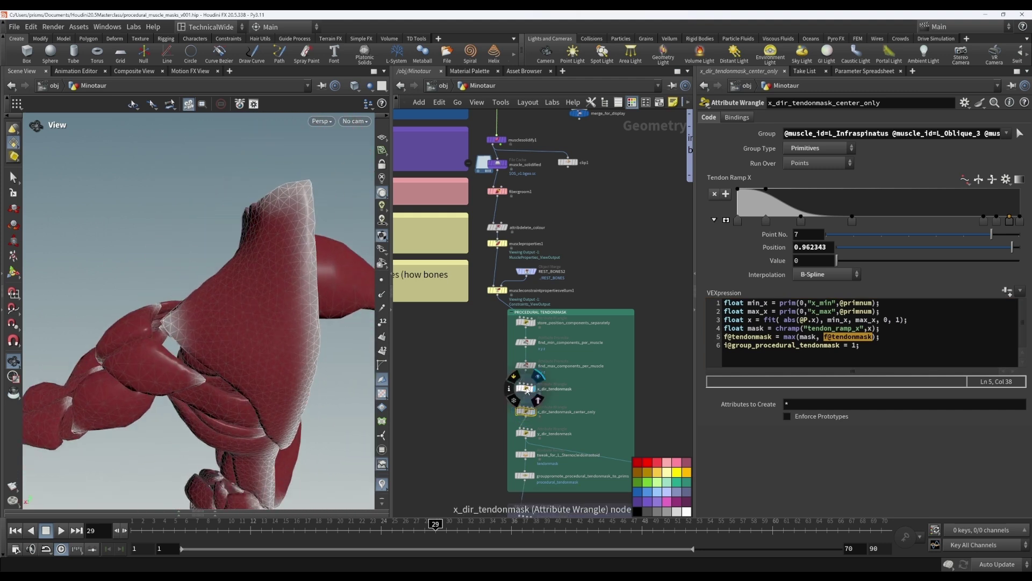
pyautogui.click(526, 388)
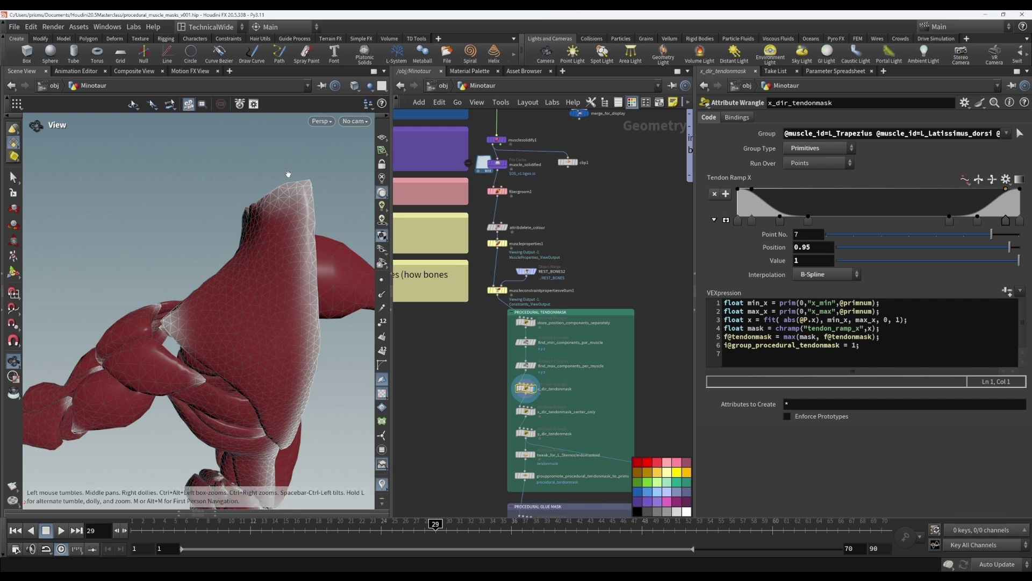
pyautogui.click(514, 378)
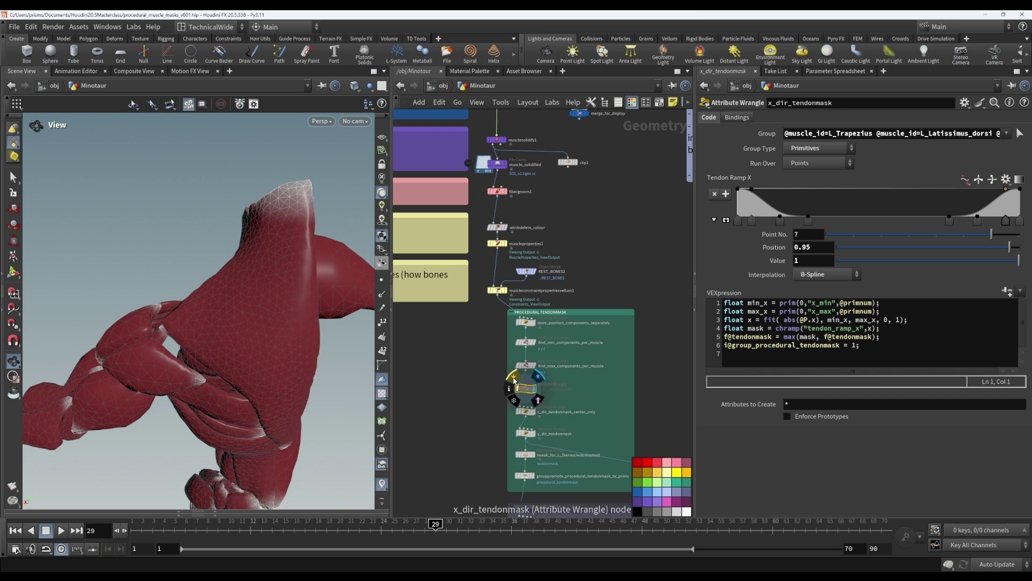
pyautogui.click(514, 378)
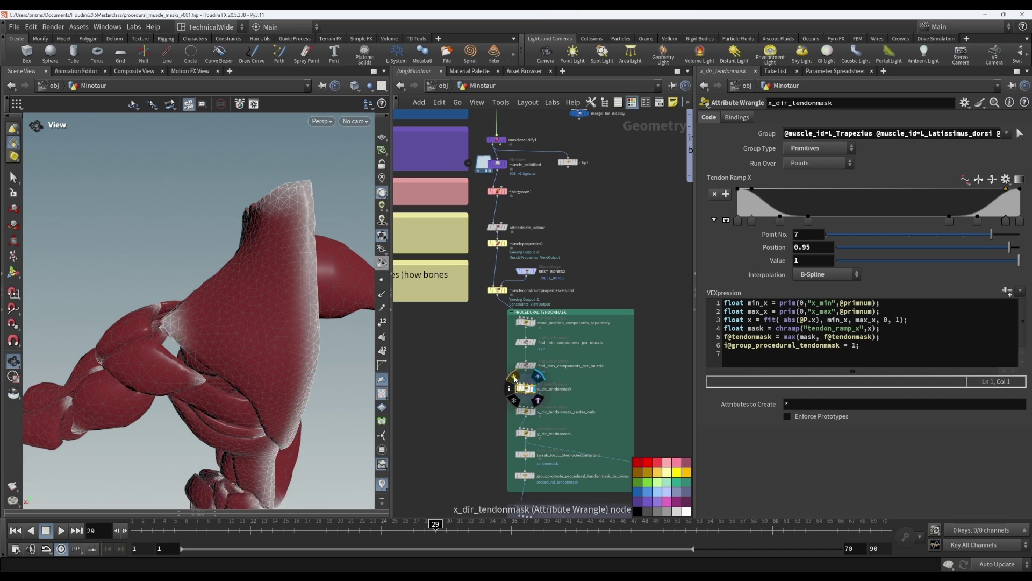
# In line 5 of the x_dir_tendonmask code, try 0 in place of mask, undo it, and try 0 in place of f@tendonmask
pyautogui.doubleClick(809, 338)
pyautogui.write('0')
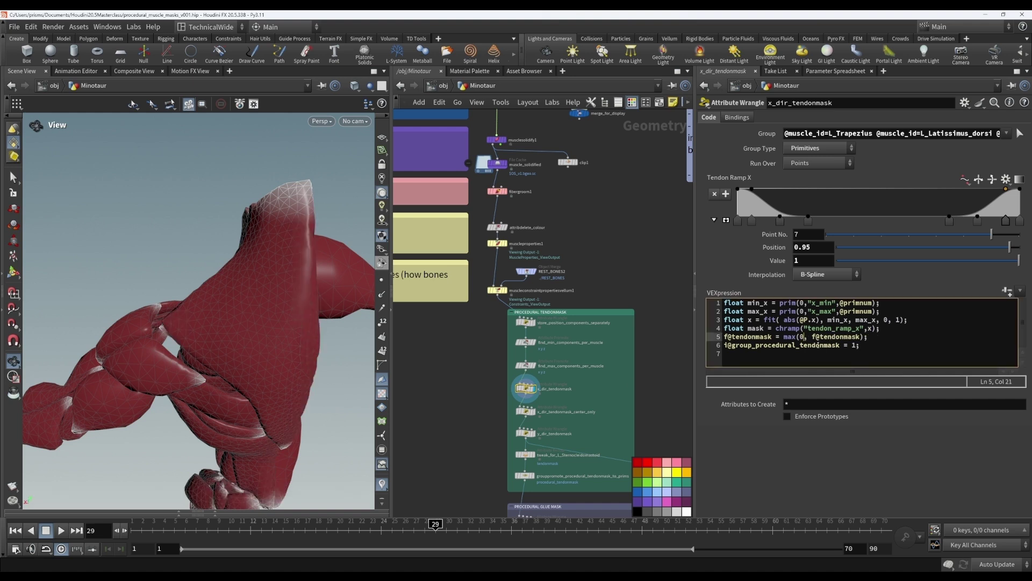
pyautogui.hotkey('ctrl', 'z')
pyautogui.doubleClick(847, 336)
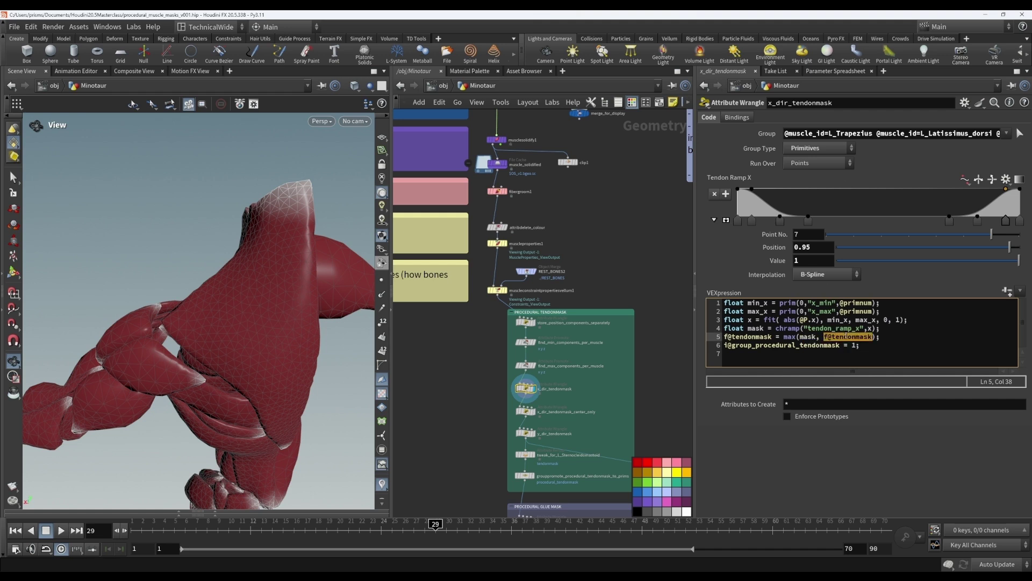
pyautogui.write('0')
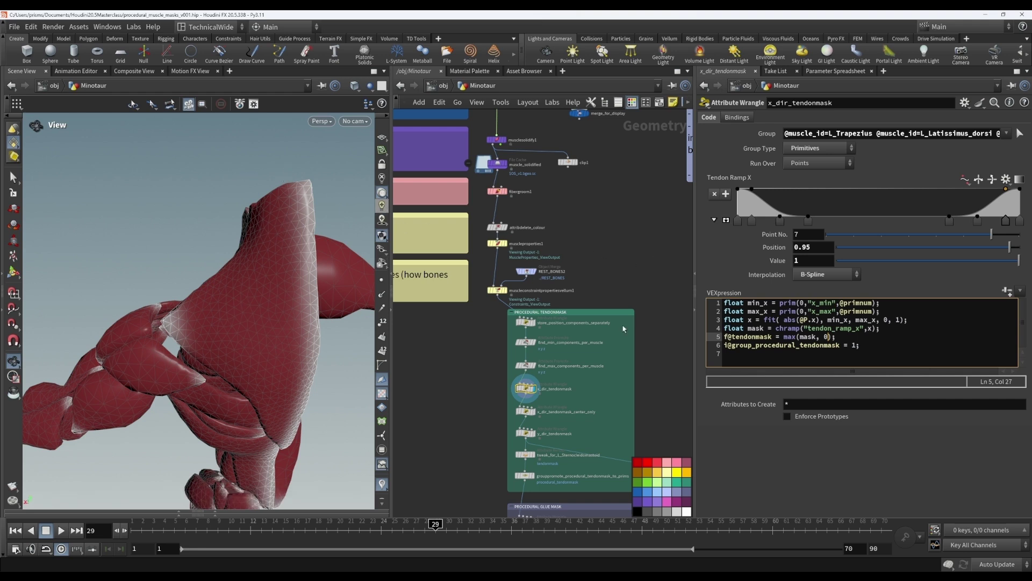
# Simplify line 5 of the x_dir_tendonmask code to f@tendonmask = mask; and apply it
pyautogui.moveTo(798, 337); pyautogui.dragTo(781, 337)
pyautogui.press('BackSpace')
pyautogui.press('Delete')
pyautogui.press('Delete')
pyautogui.press('Delete')
pyautogui.press('Delete')
pyautogui.press('Escape')
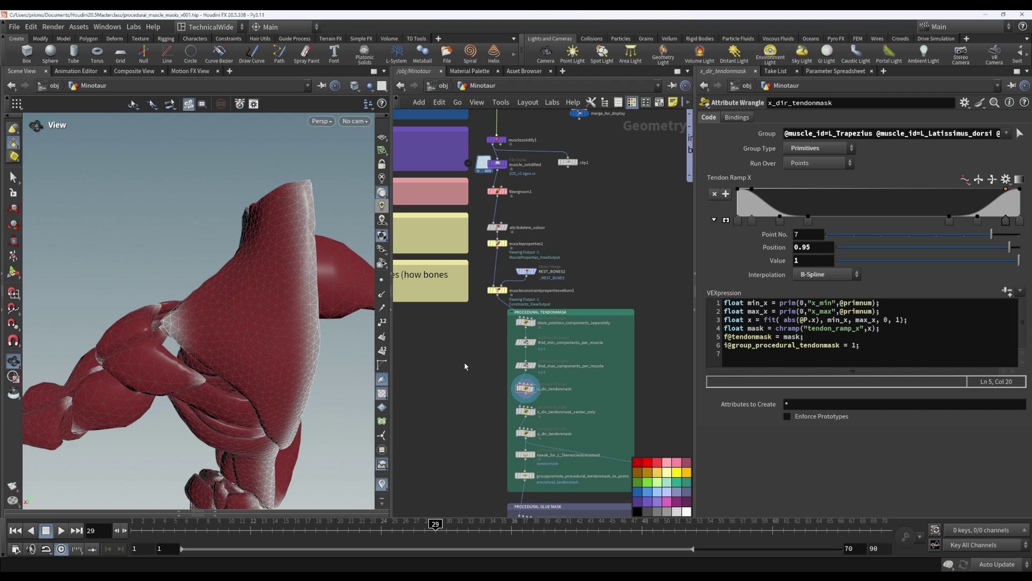
# Copy the line f@tendonmask = max(mask, f@tendonmask); from x_dir_tendonmask_center_only over line 5 of the x_dir_tendonmask code
pyautogui.click(526, 412)
pyautogui.click(714, 336)
pyautogui.hotkey('ctrl', 'c')
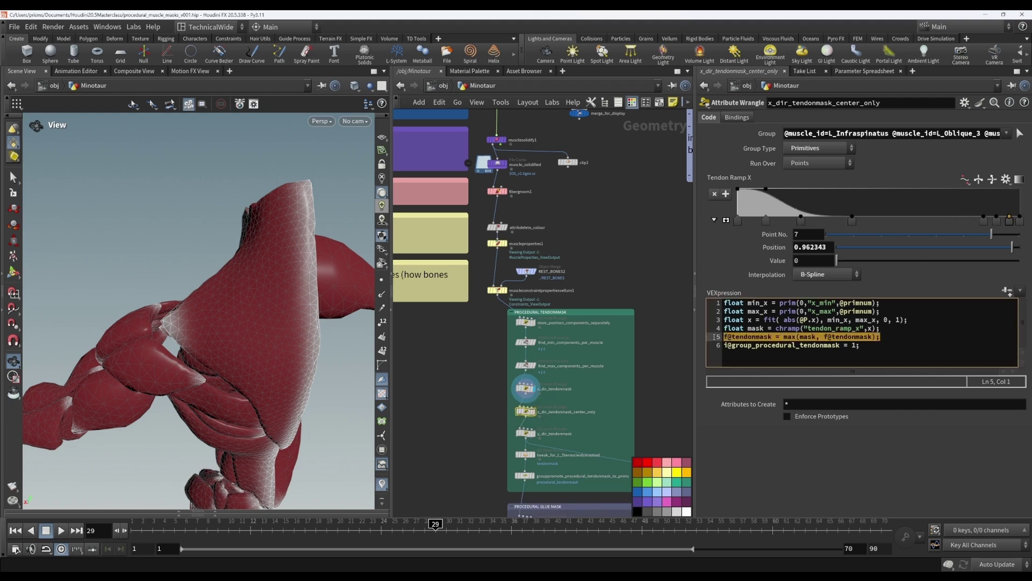
pyautogui.click(525, 388)
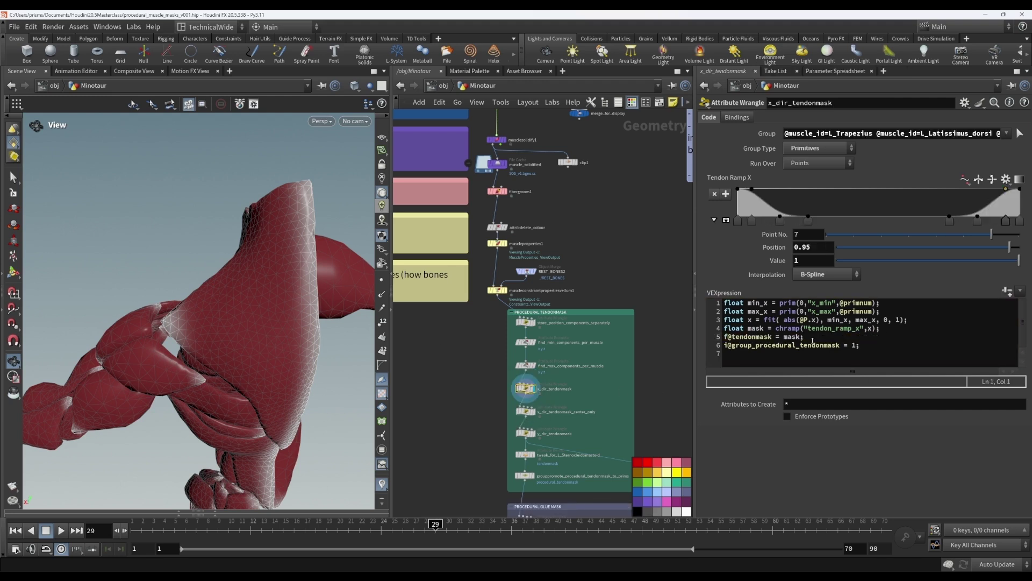
pyautogui.click(714, 337)
pyautogui.hotkey('ctrl', 'v')
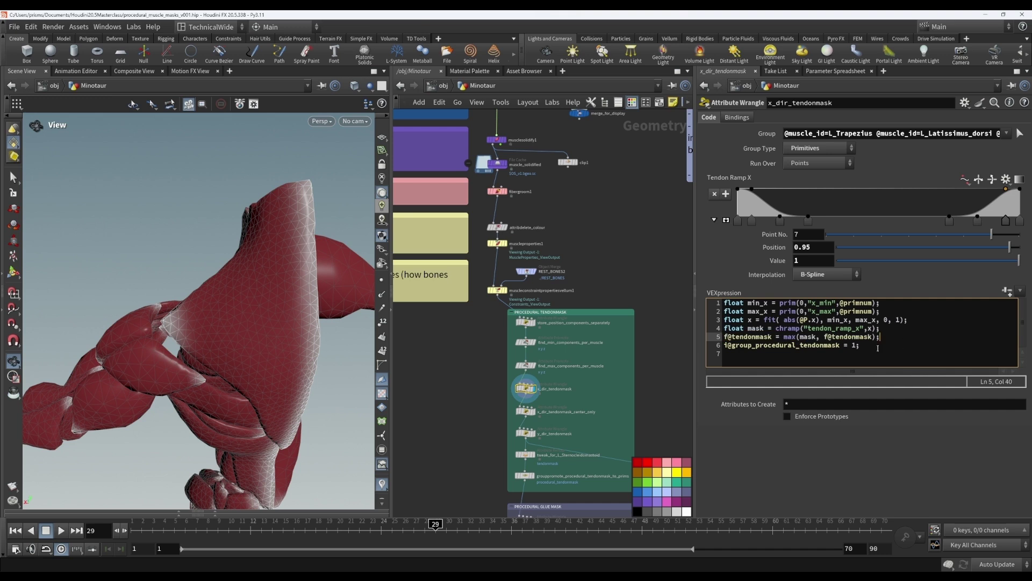
# Examine the i@group_procedural_tendonmask line in the x_dir_tendonmask code and check the node's info for the matching point group
pyautogui.click(718, 346)
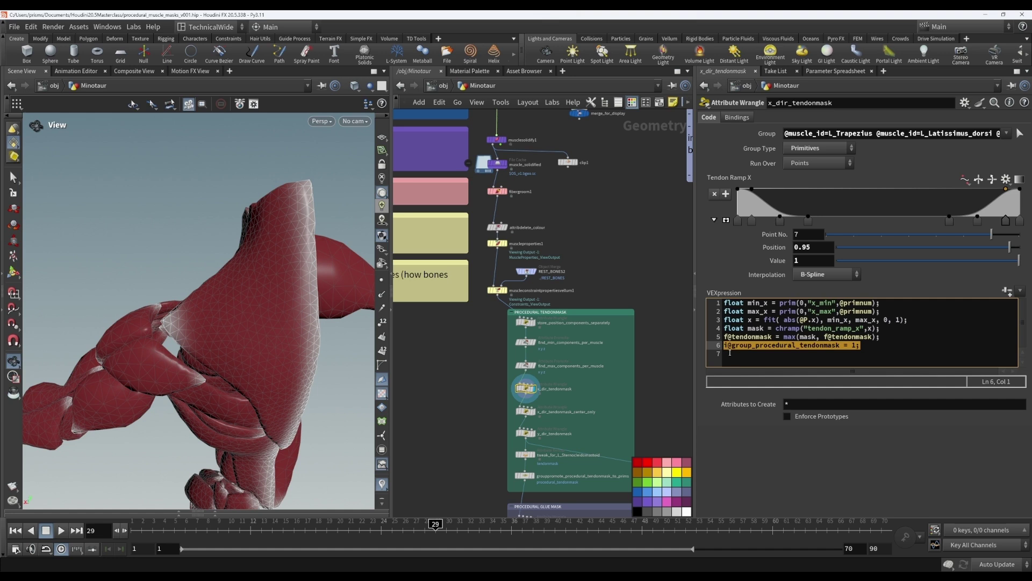
pyautogui.click(747, 353)
pyautogui.moveTo(725, 345); pyautogui.dragTo(754, 347)
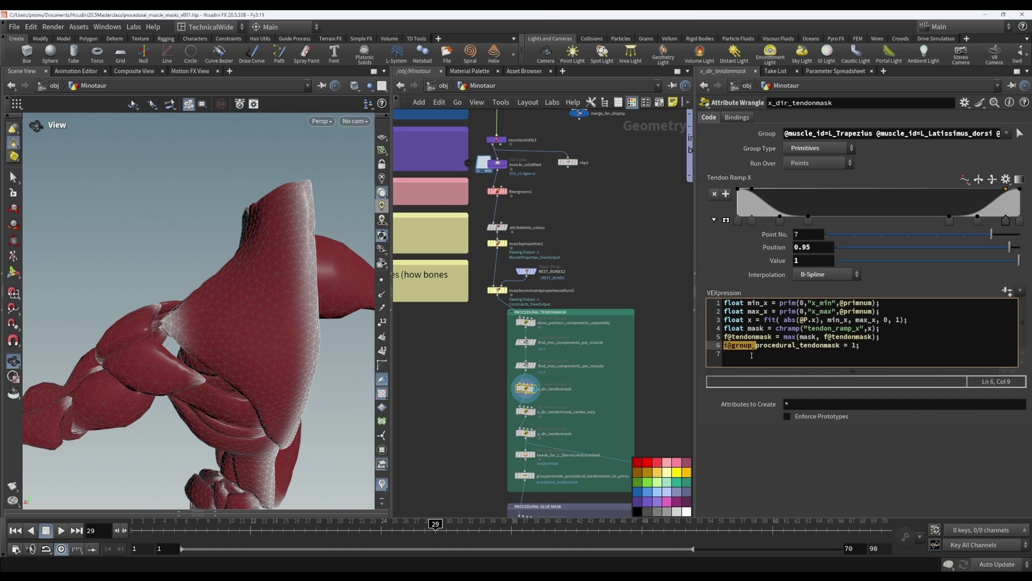
pyautogui.click(755, 357)
pyautogui.moveTo(756, 345); pyautogui.dragTo(842, 345)
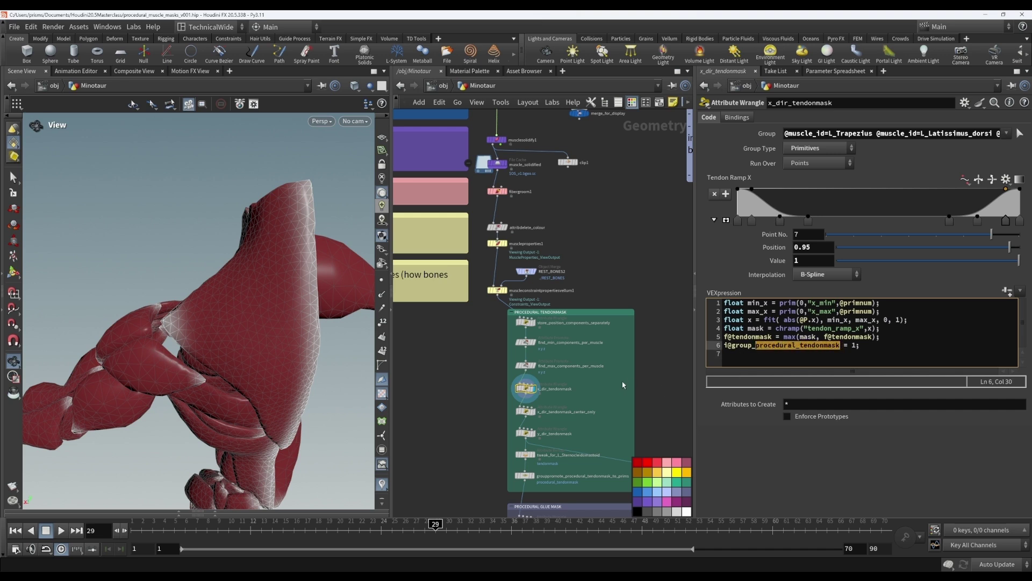
pyautogui.click(509, 389)
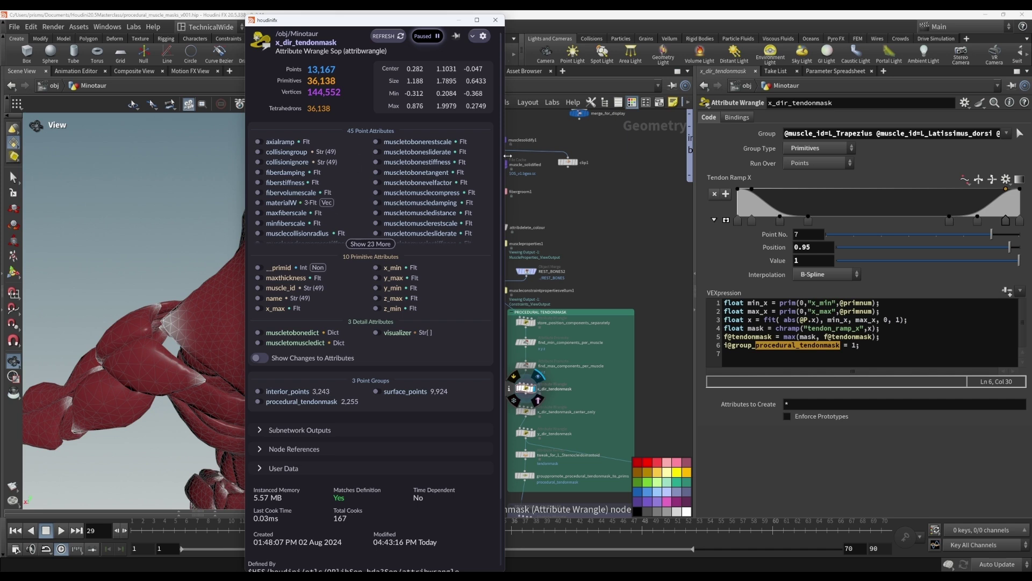
pyautogui.click(495, 21)
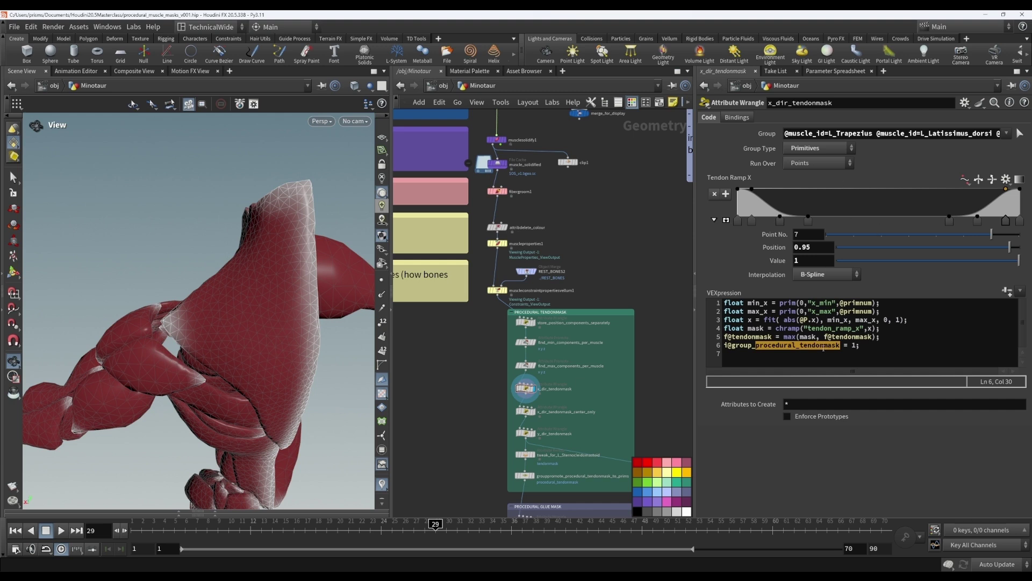
pyautogui.click(835, 355)
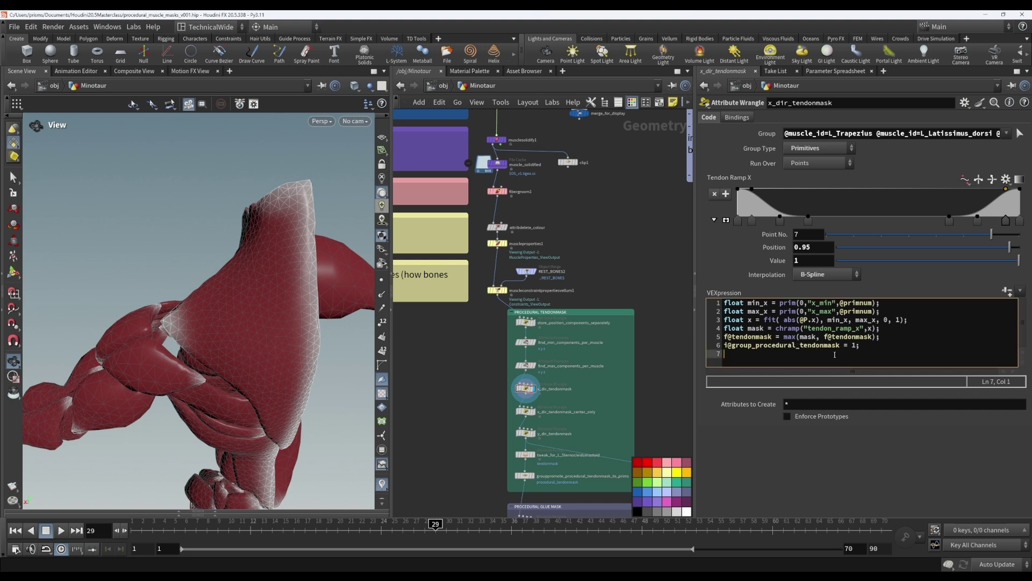
# Compare the x_dir_tendonmask_center_only and y_dir_tendonmask wrangles, and display y_dir_tendonmask with the neck muscles in view
pyautogui.click(525, 412)
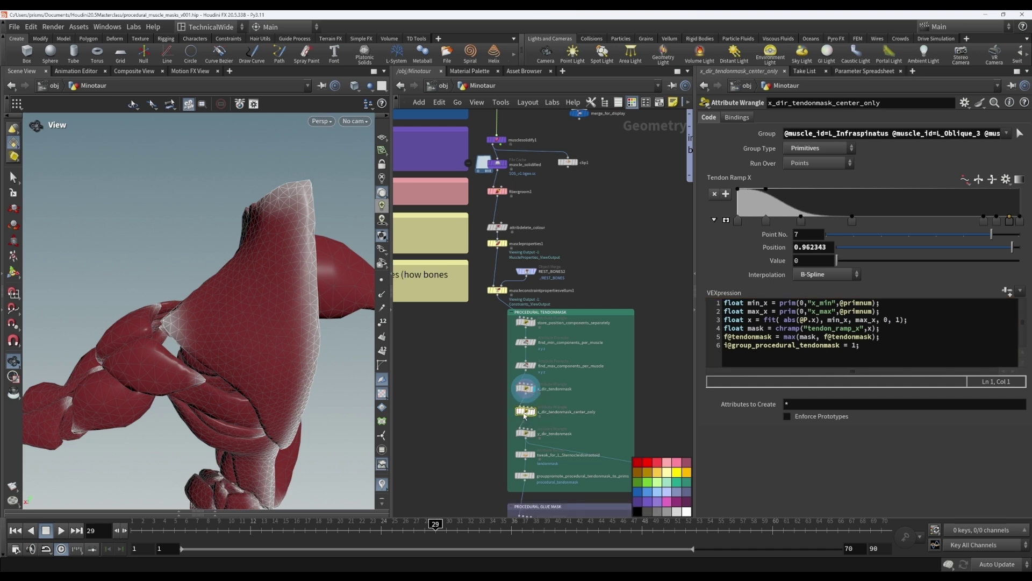
pyautogui.click(525, 434)
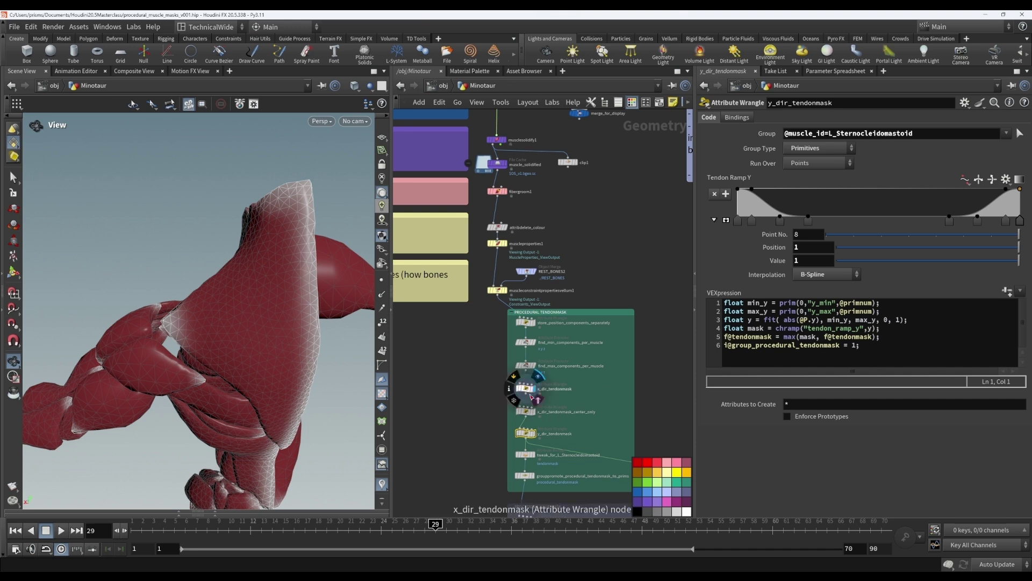
pyautogui.click(530, 412)
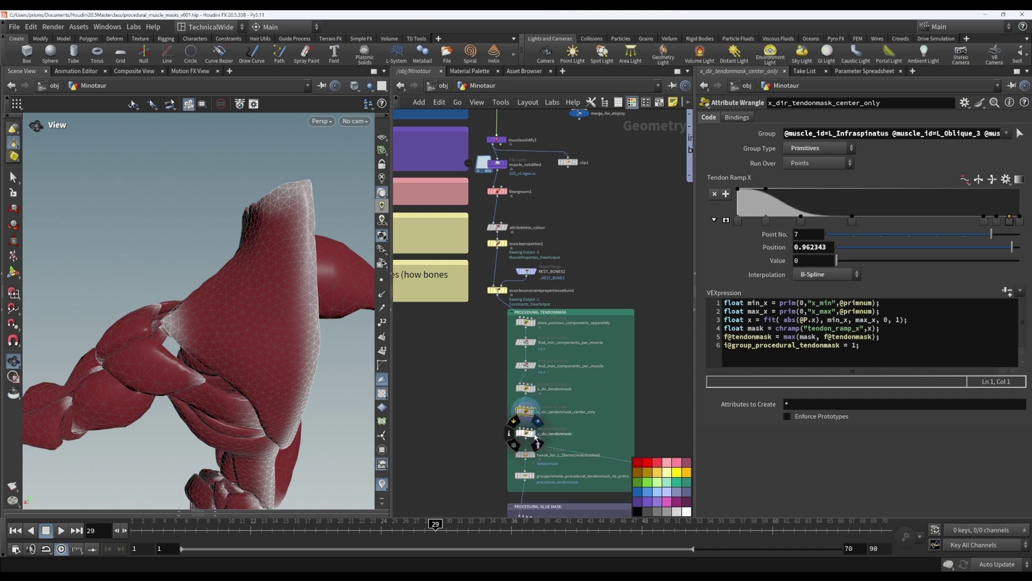
pyautogui.click(527, 432)
pyautogui.moveTo(261, 324); pyautogui.dragTo(165, 316)
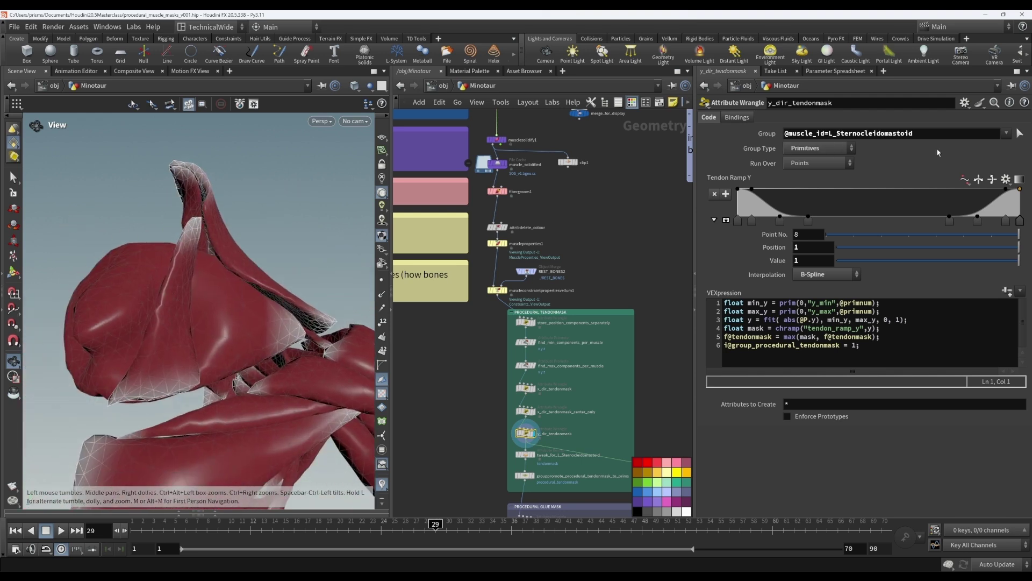
# Highlight the muscle covered by the y_dir_tendonmask Group in the viewport, inspect it from several angles, and leave the selection unchanged
pyautogui.click(1020, 133)
pyautogui.moveTo(256, 345); pyautogui.dragTo(278, 382)
pyautogui.press('s')
pyautogui.press('Escape')
pyautogui.press('Escape')
pyautogui.press('s')
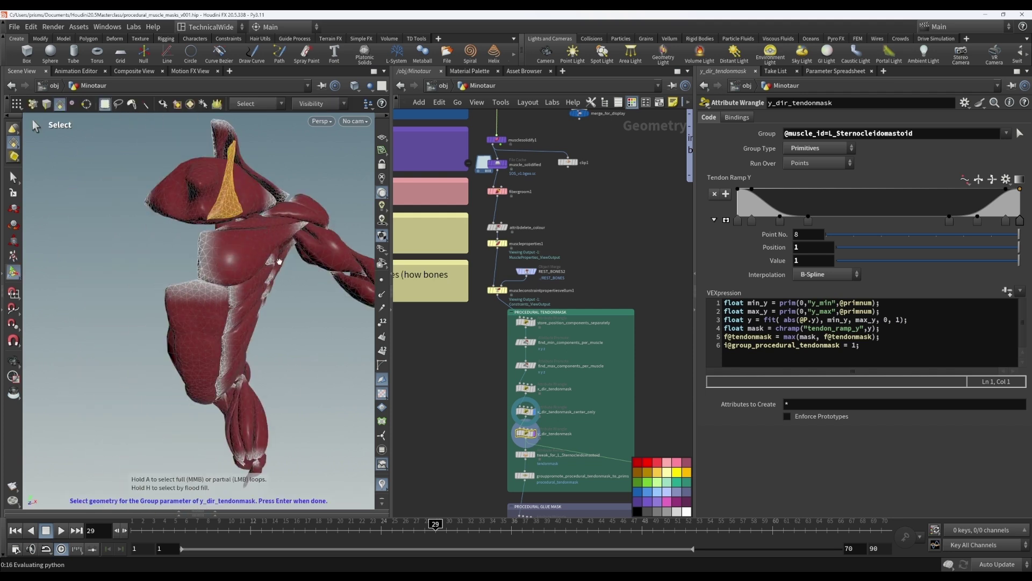
pyautogui.press('Escape')
pyautogui.moveTo(279, 263)
pyautogui.mouseDown()
pyautogui.moveTo(267, 307)
pyautogui.moveTo(192, 251)
pyautogui.moveTo(197, 322)
pyautogui.moveTo(271, 270)
pyautogui.mouseUp()
pyautogui.press('s')
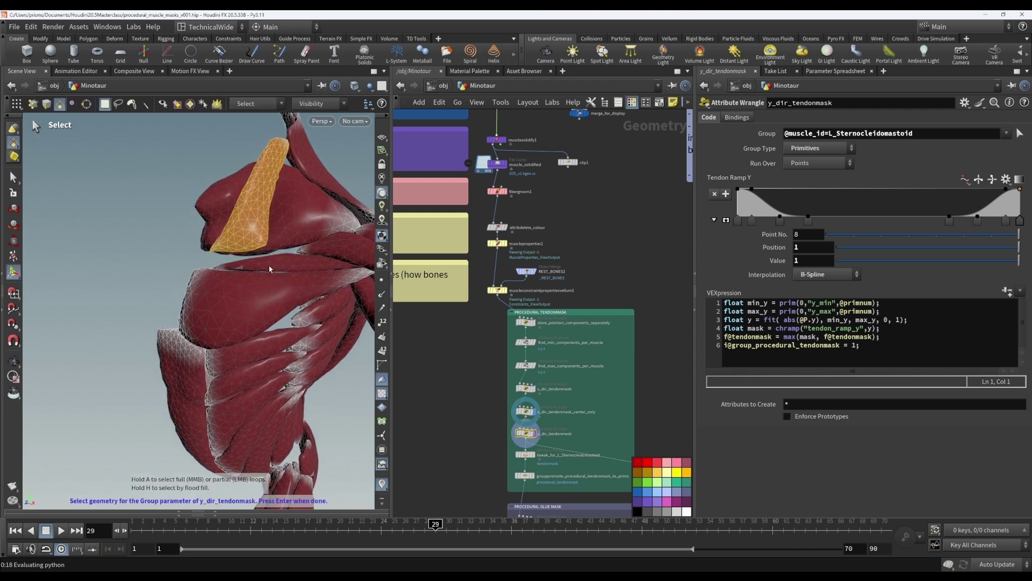
pyautogui.press('Escape')
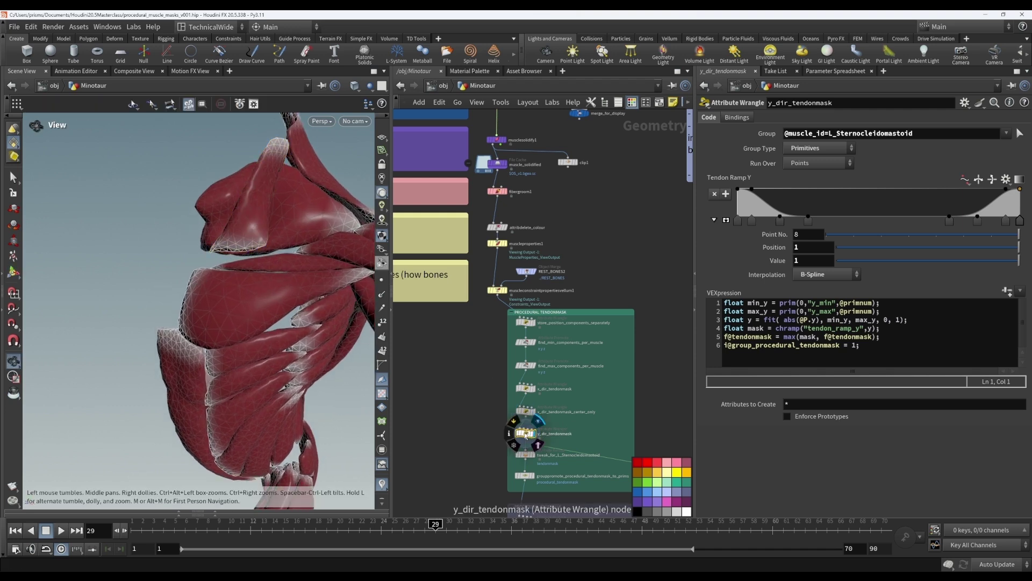
# Examine the y-direction min, max and fit lines of the y_dir_tendonmask code and view the mask around the neck and torso
pyautogui.moveTo(515, 425)
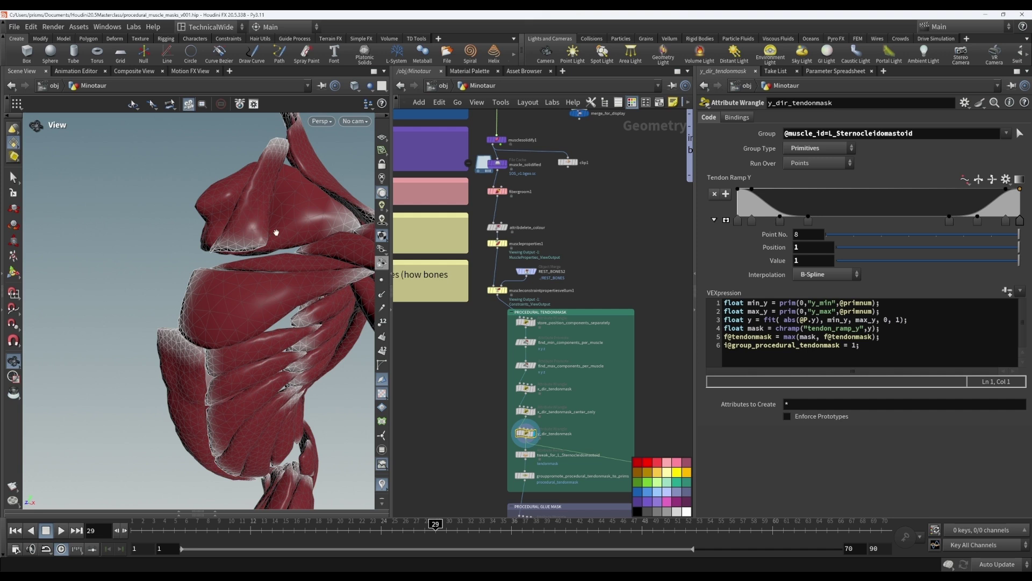
pyautogui.moveTo(817, 320)
pyautogui.mouseDown()
pyautogui.moveTo(800, 319)
pyautogui.moveTo(821, 313)
pyautogui.mouseUp()
pyautogui.click(826, 302)
pyautogui.click(808, 320)
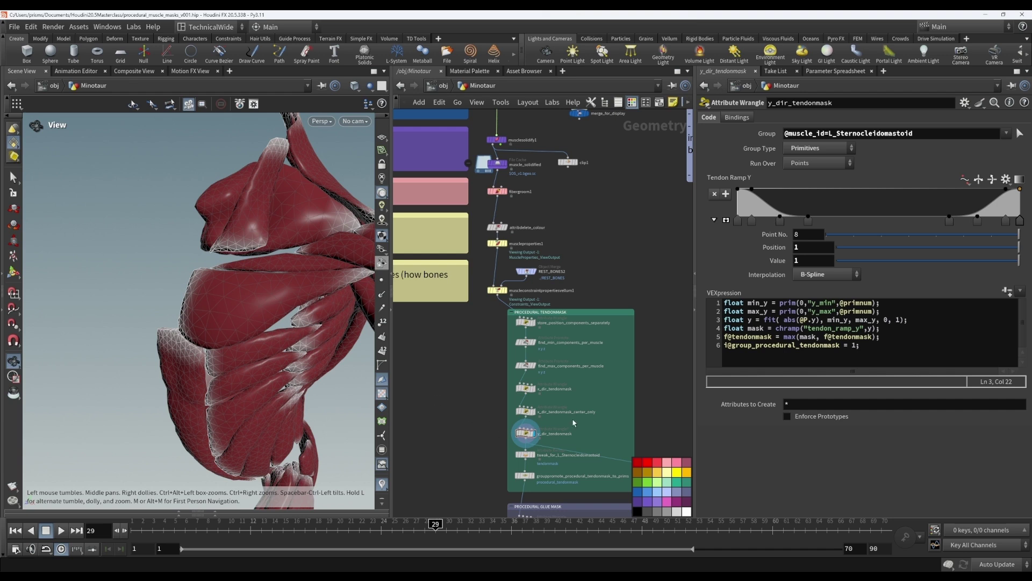
pyautogui.moveTo(297, 379)
pyautogui.mouseDown()
pyautogui.moveTo(269, 384)
pyautogui.moveTo(284, 229)
pyautogui.moveTo(309, 390)
pyautogui.mouseUp()
pyautogui.moveTo(226, 343); pyautogui.dragTo(323, 304)
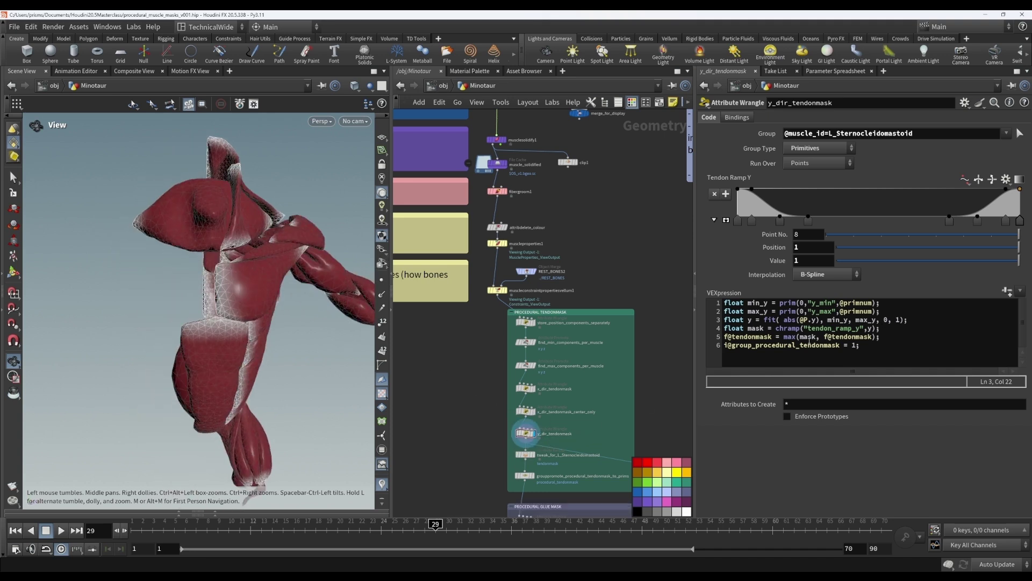
# Review the find_min_components_per_muscle settings, and display x_dir_tendonmask_center_only to compare it with y_dir_tendonmask
pyautogui.click(526, 342)
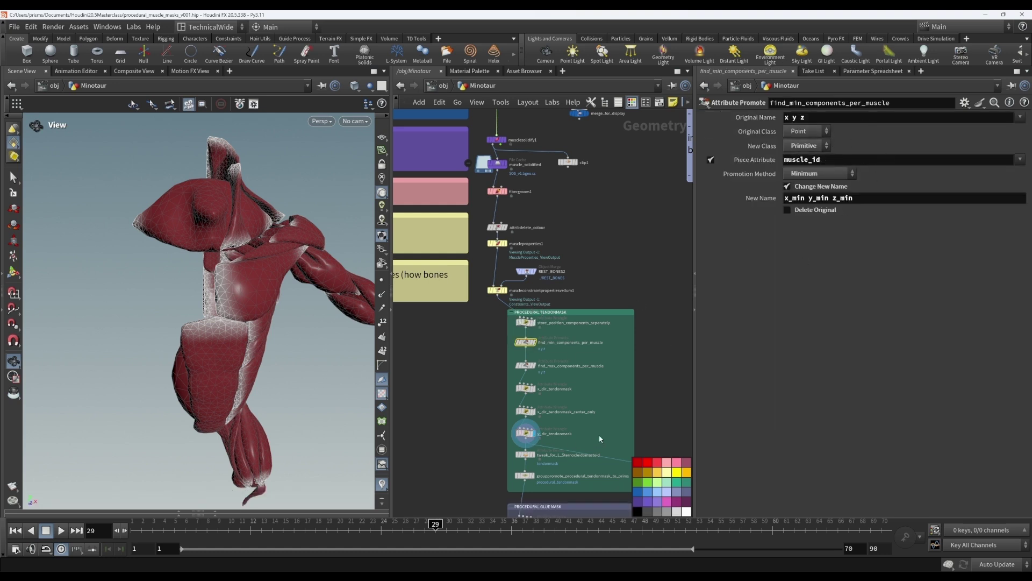
pyautogui.click(526, 433)
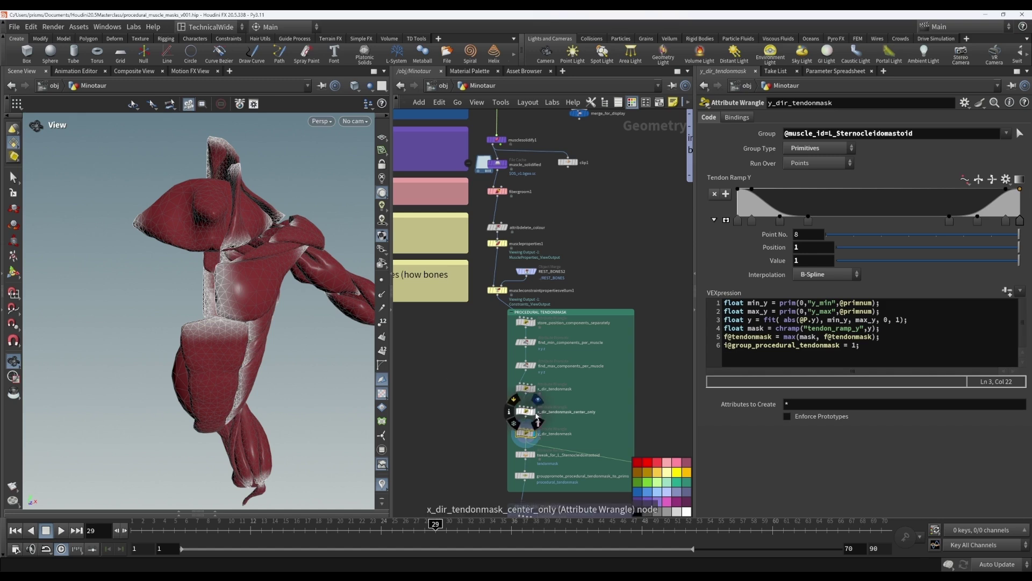
pyautogui.click(534, 411)
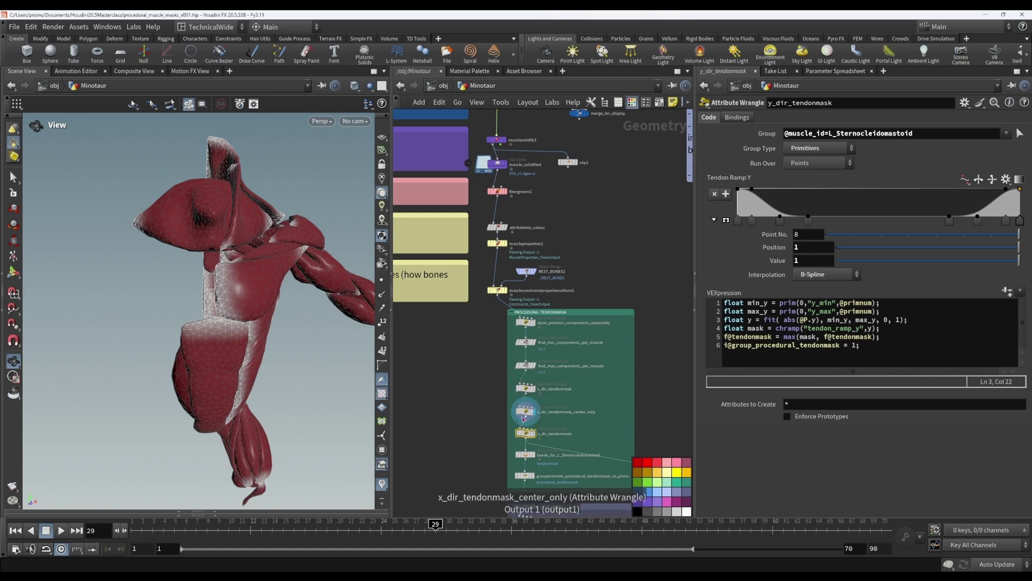
pyautogui.click(539, 407)
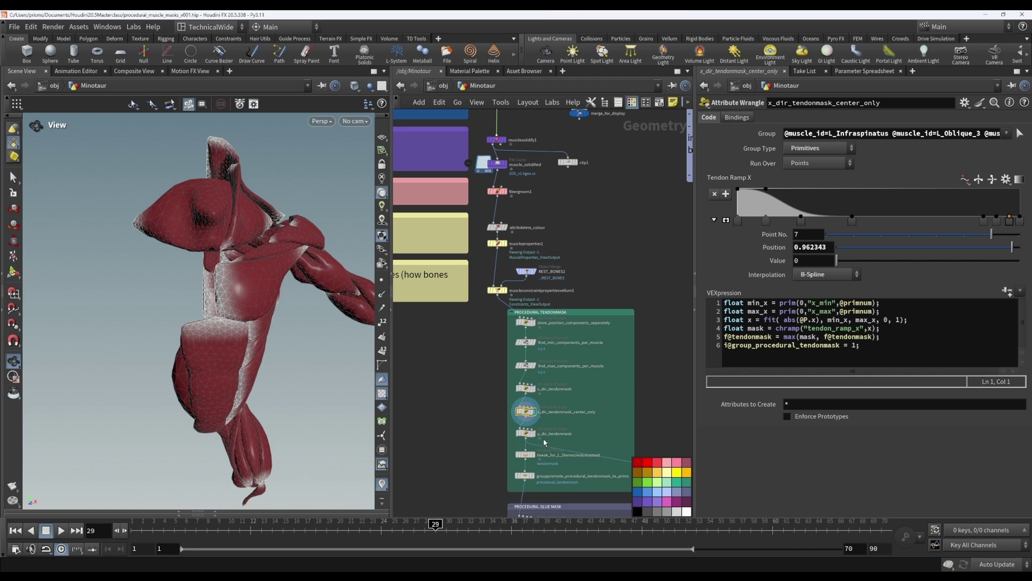
pyautogui.moveTo(537, 439)
# Display the tweak_for_L_Sternocleidomastoid remap and review its Group and Original Name, with the neck muscle in close view
pyautogui.click(527, 455)
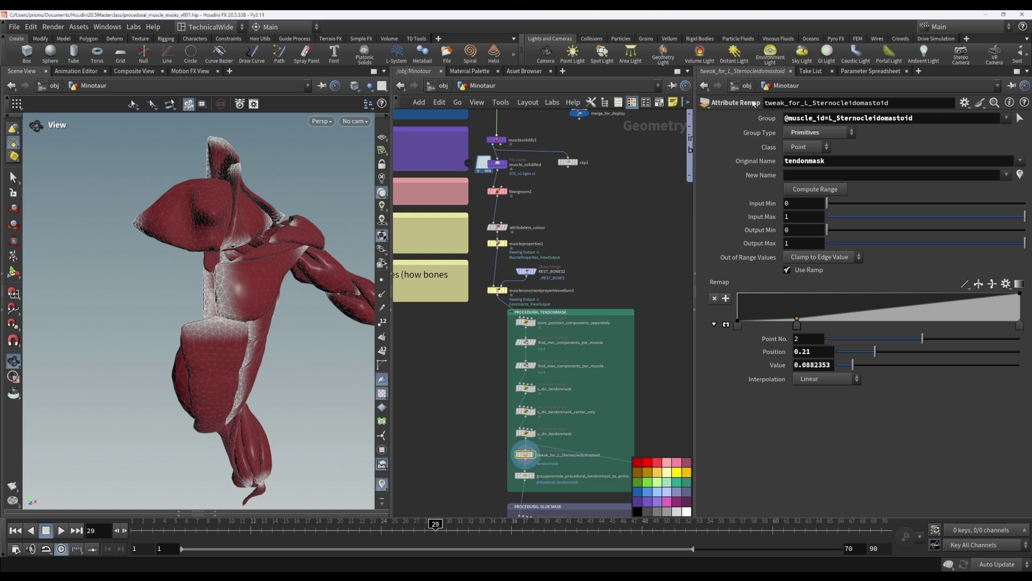
pyautogui.tripleClick(785, 118)
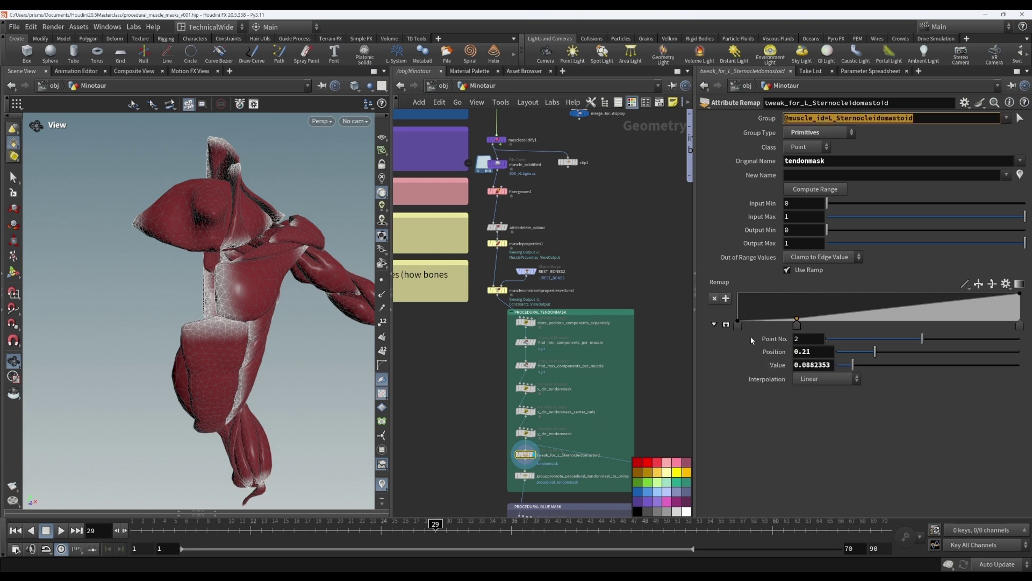
pyautogui.moveTo(350, 337); pyautogui.dragTo(308, 338)
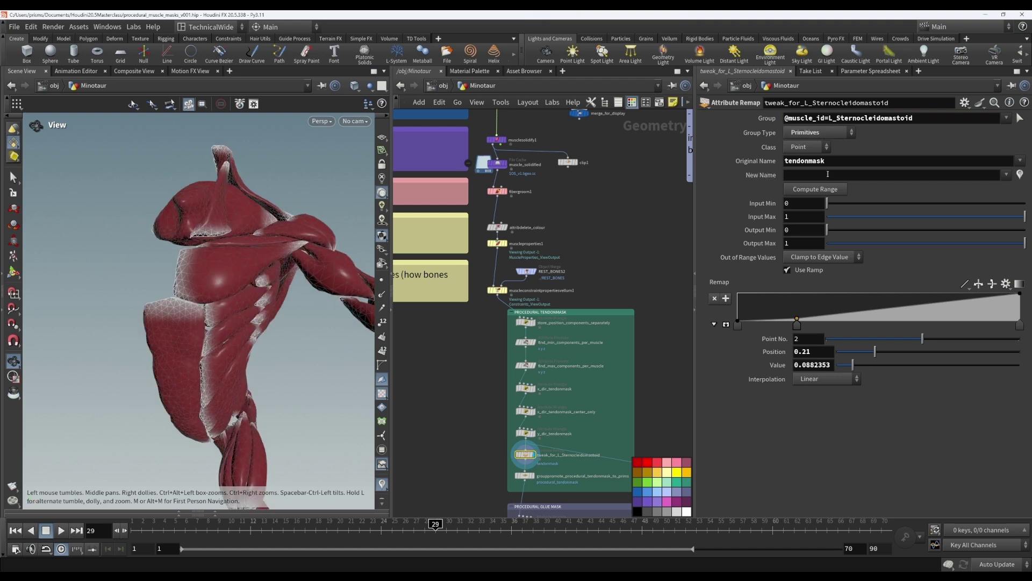
pyautogui.doubleClick(852, 163)
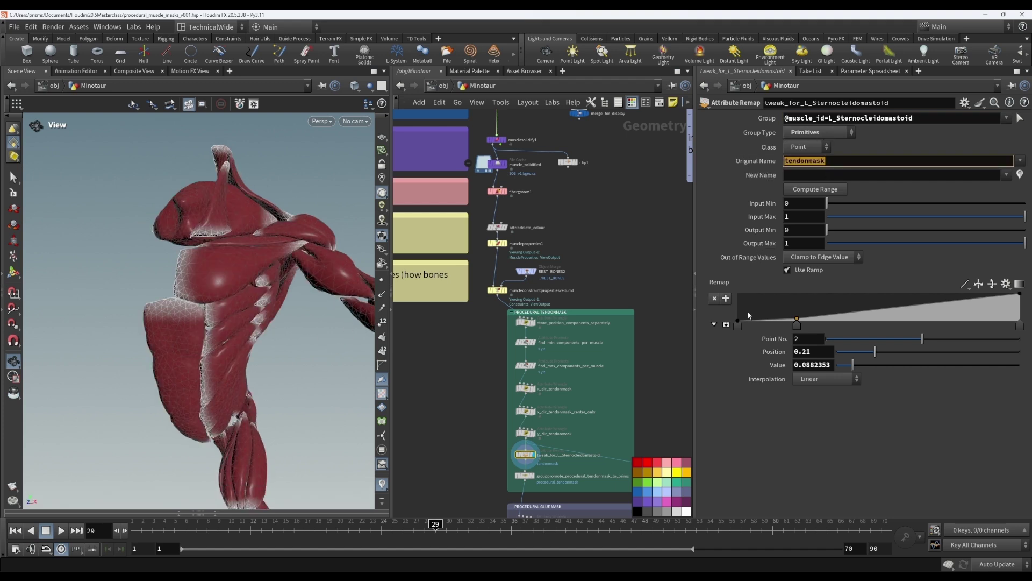
pyautogui.moveTo(295, 201); pyautogui.dragTo(268, 280)
# Try the remap ramp's point 2 at position 0.224286 and value 0.5, and compare with the two upstream tendon mask ramps
pyautogui.moveTo(797, 321)
pyautogui.mouseDown()
pyautogui.moveTo(791, 315)
pyautogui.moveTo(802, 308)
pyautogui.mouseUp()
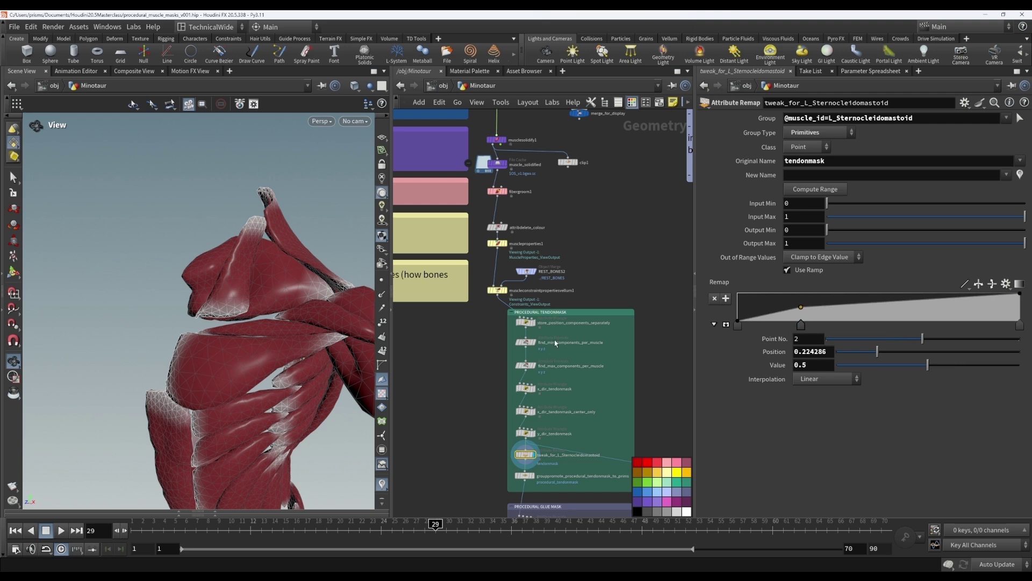
pyautogui.click(526, 412)
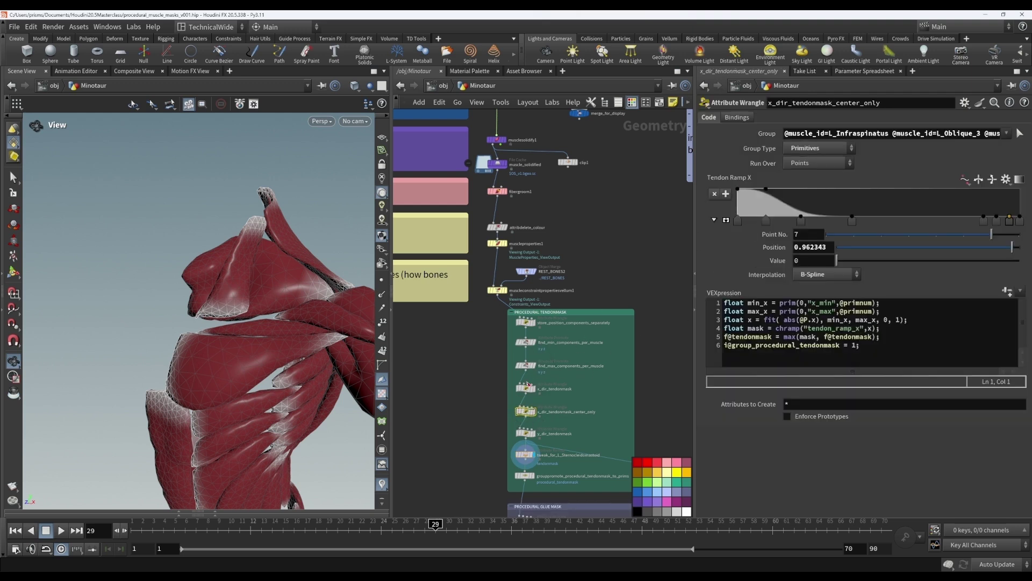
pyautogui.click(526, 433)
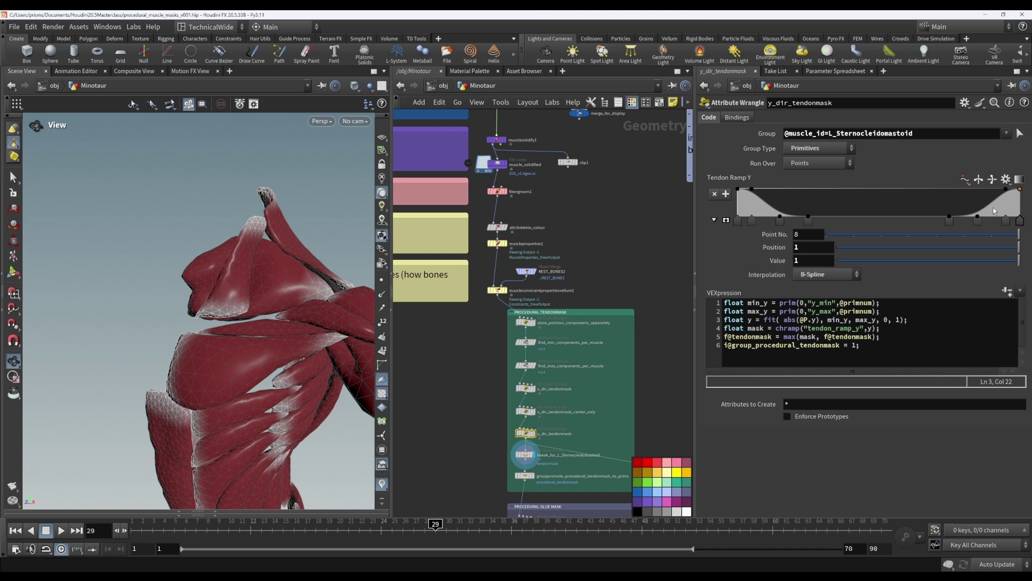
# Lower point 2 of the tweak_for_L_Sternocleidomastoid remap ramp to value 0.102941 at position 0.21
pyautogui.click(524, 456)
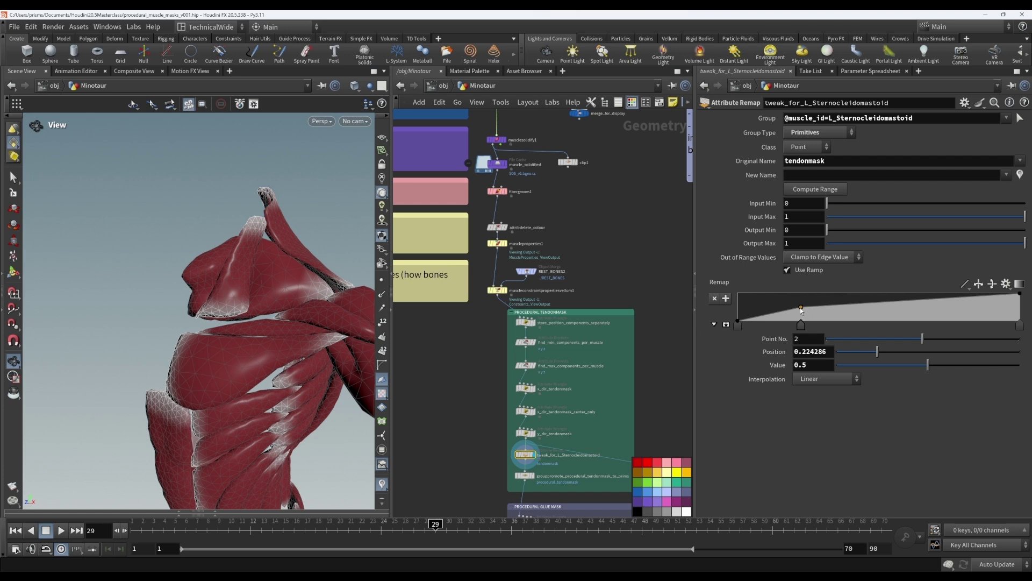
pyautogui.moveTo(800, 308); pyautogui.dragTo(796, 312)
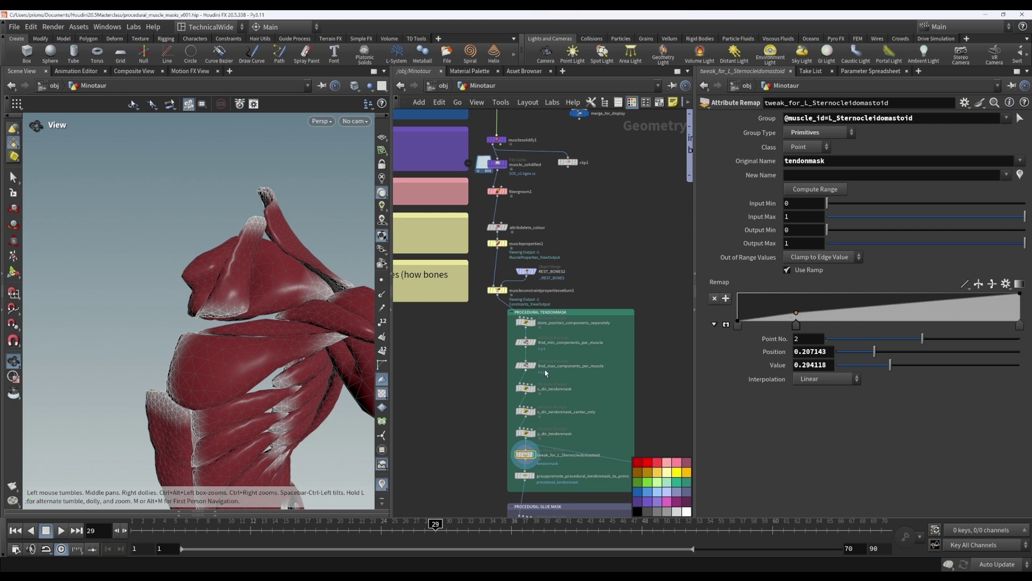
pyautogui.moveTo(795, 313); pyautogui.dragTo(797, 319)
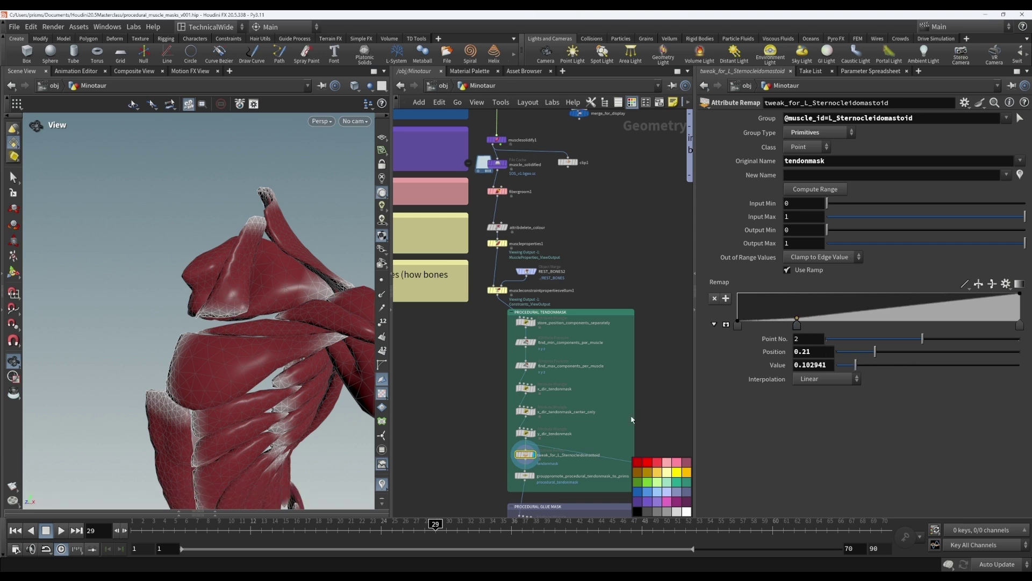
# Display grouppromote_procedural_tendonmask_to_prims and review its points-to-primitives Group Name and New Name settings
pyautogui.moveTo(612, 424); pyautogui.dragTo(615, 339, button='middle')
pyautogui.scroll(5, 579, 413)
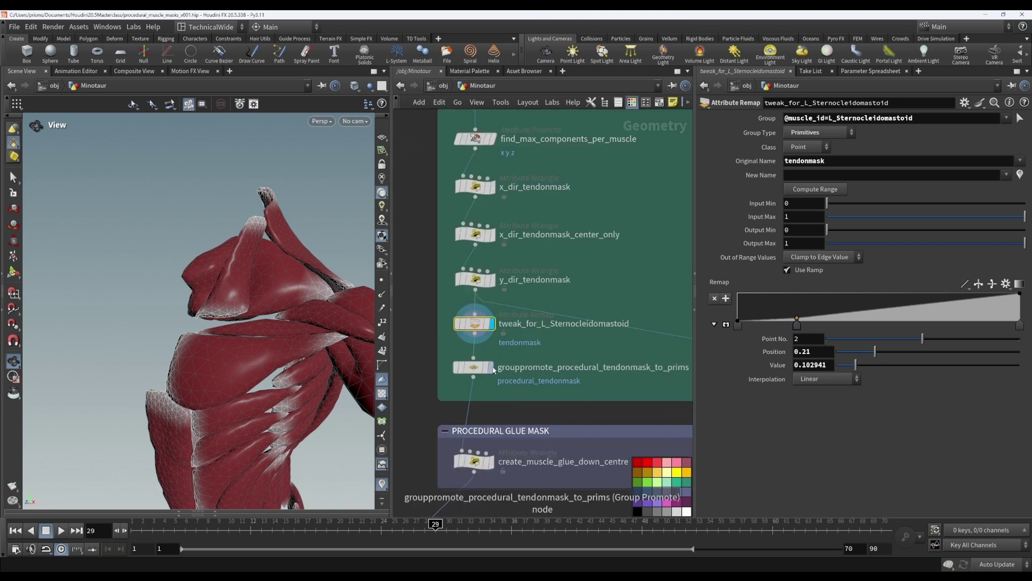
pyautogui.click(476, 369)
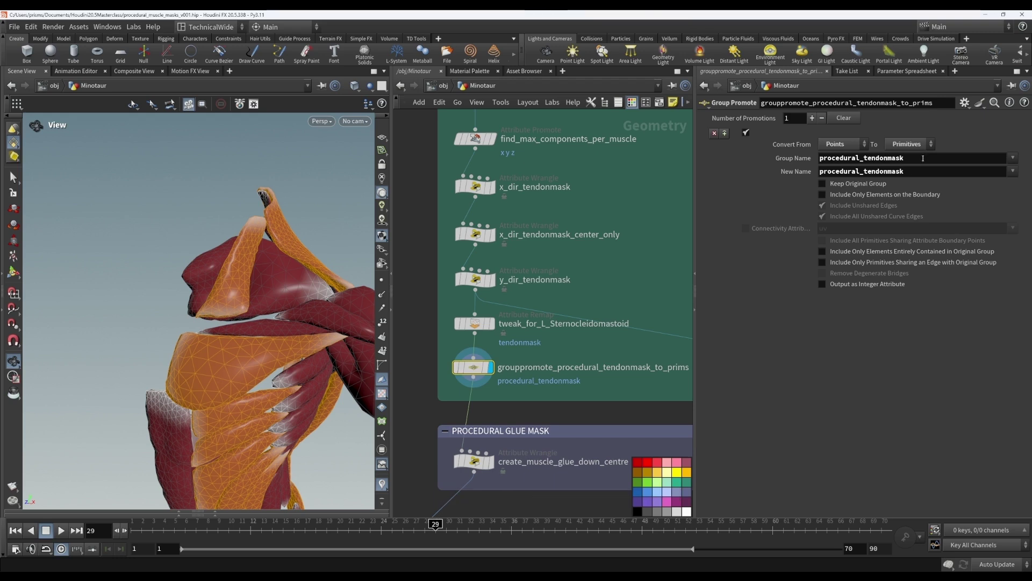
pyautogui.moveTo(924, 158); pyautogui.dragTo(819, 159)
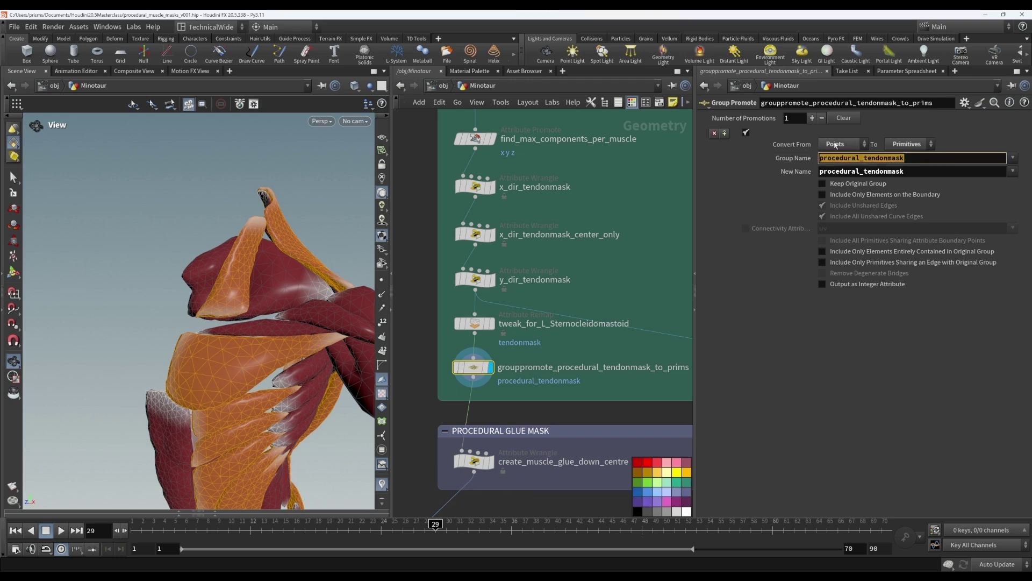
pyautogui.press('Tab')
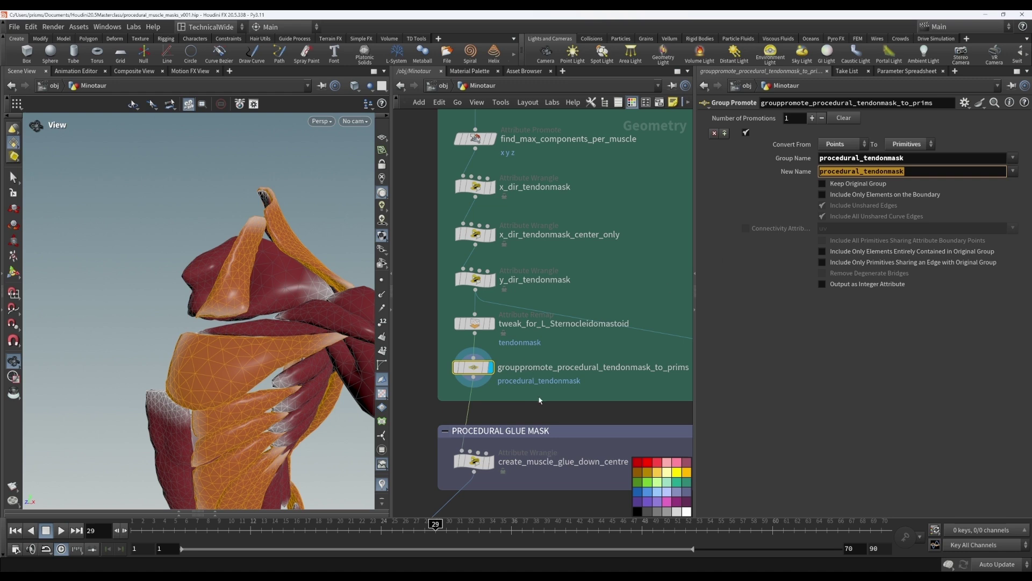
pyautogui.moveTo(540, 400); pyautogui.dragTo(575, 332, button='middle')
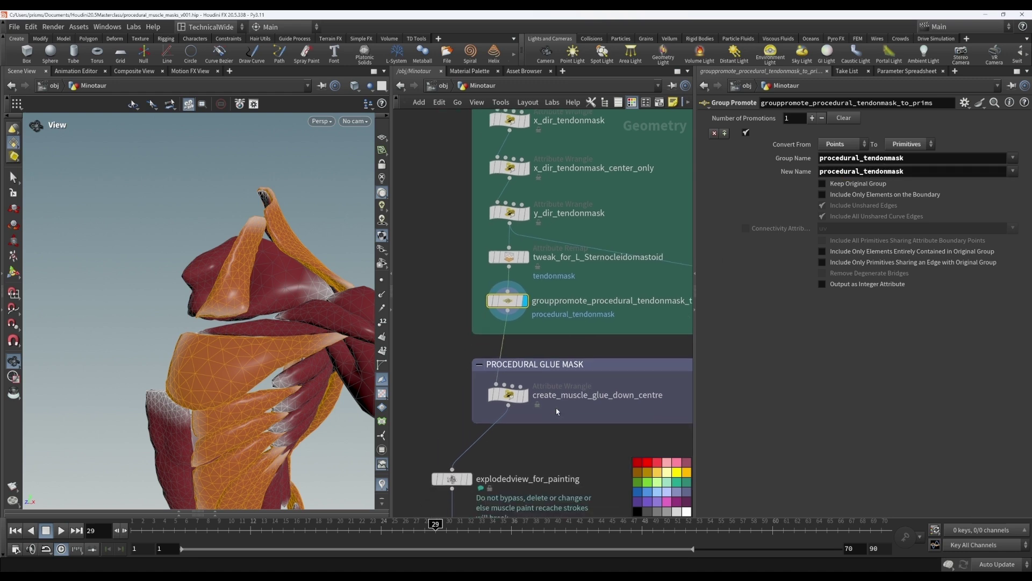
# Display create_muscleendmask_from_tendonmask and review its procedural_tendonmask group, tendonmask to muscleendmask names and the upstream mask nodes
pyautogui.scroll(-3, 576, 441)
pyautogui.moveTo(597, 417); pyautogui.dragTo(552, 362, button='middle')
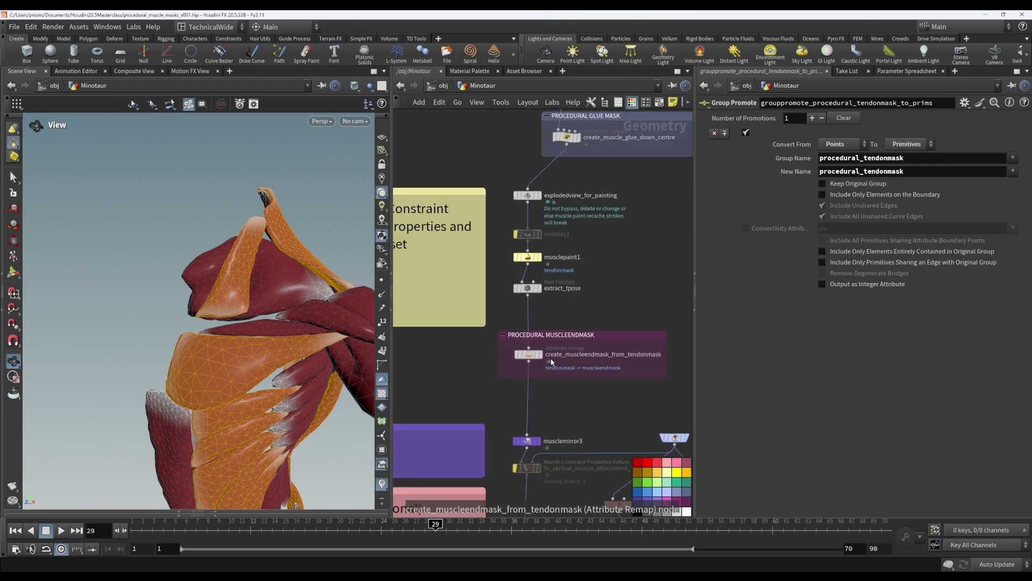
pyautogui.click(545, 361)
pyautogui.click(521, 356)
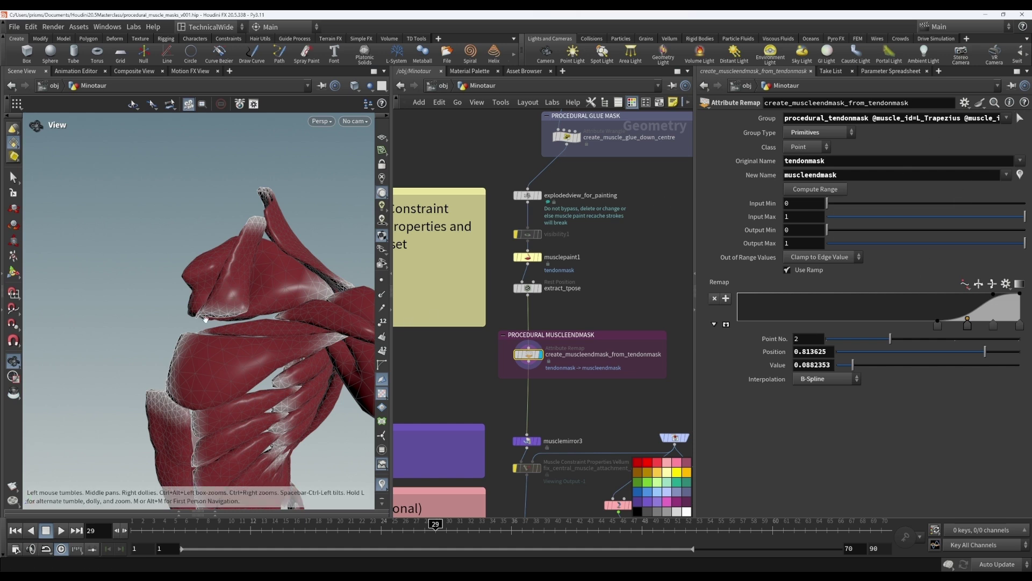
pyautogui.doubleClick(826, 118)
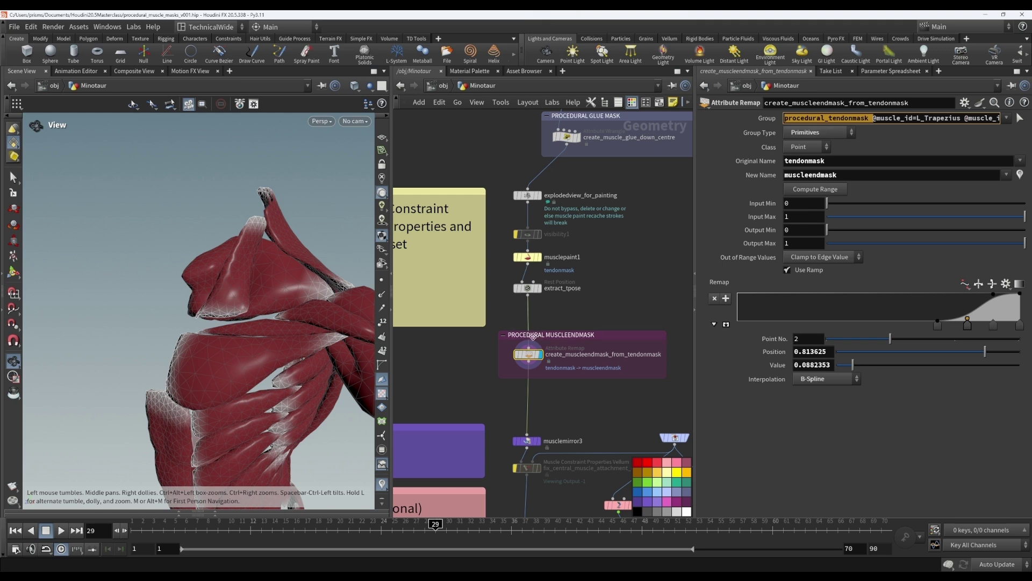
pyautogui.moveTo(570, 161); pyautogui.dragTo(561, 312, button='middle')
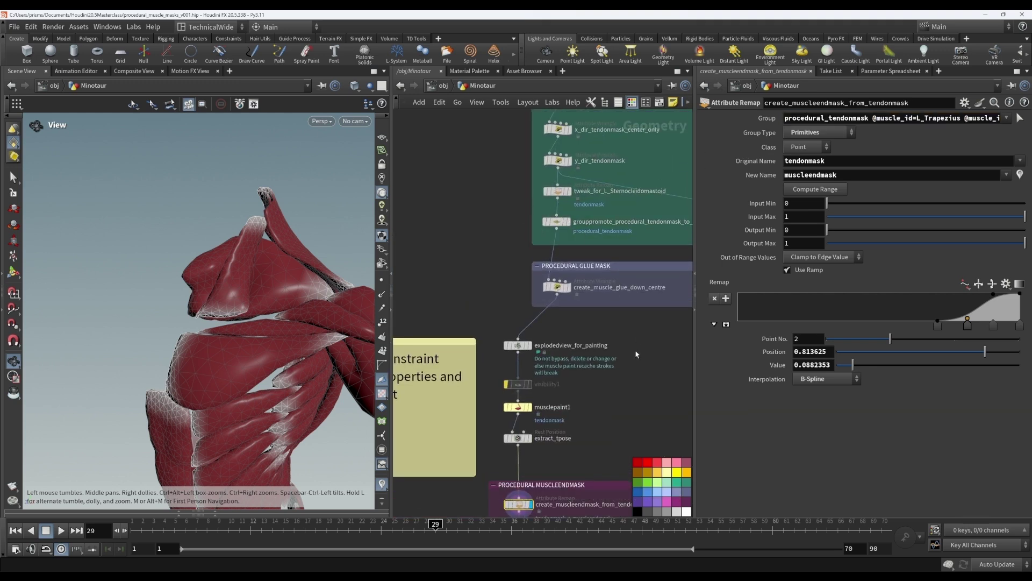
pyautogui.moveTo(639, 353); pyautogui.dragTo(633, 302, button='middle')
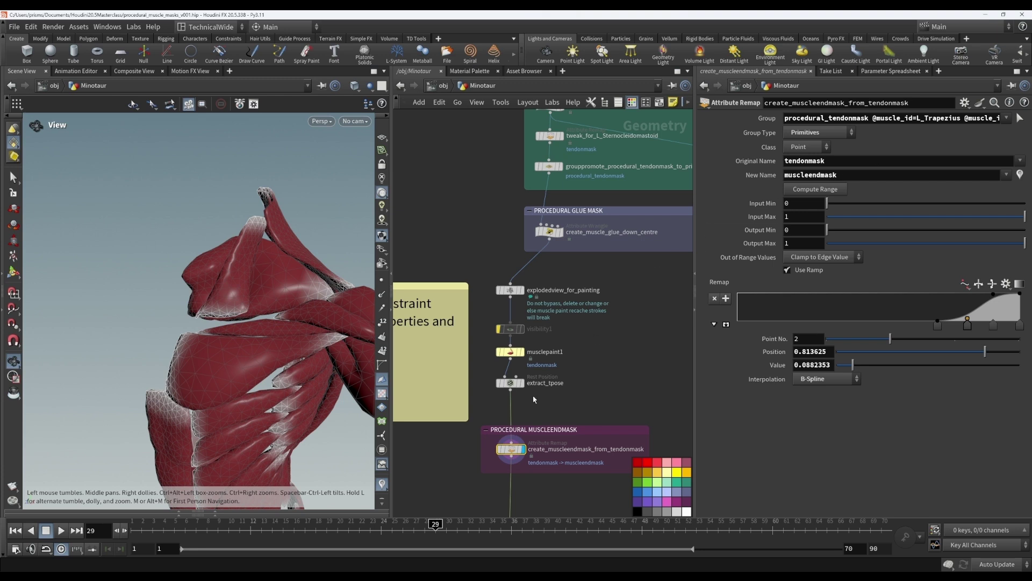
# Visualize the remap's muscleendmask attribute in colour on the muscles and inspect the muscle ends
pyautogui.click(1021, 175)
pyautogui.moveTo(203, 333); pyautogui.dragTo(280, 323)
pyautogui.moveTo(496, 438)
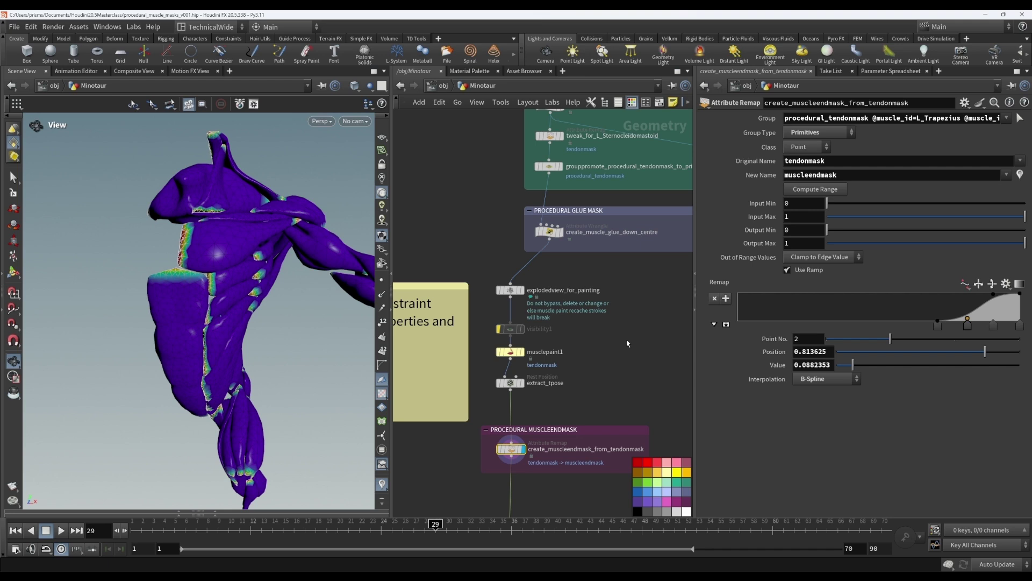
# Display create_muscle_glue_down_centre and visualize its muscletomuscleglue point attribute on the muscles
pyautogui.moveTo(627, 343); pyautogui.dragTo(620, 427, button='middle')
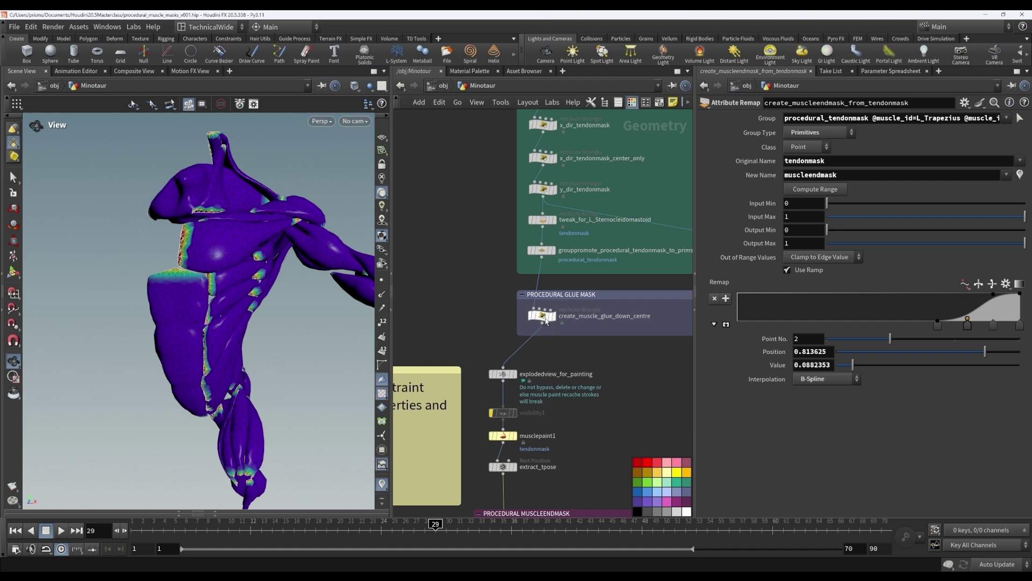
pyautogui.click(546, 316)
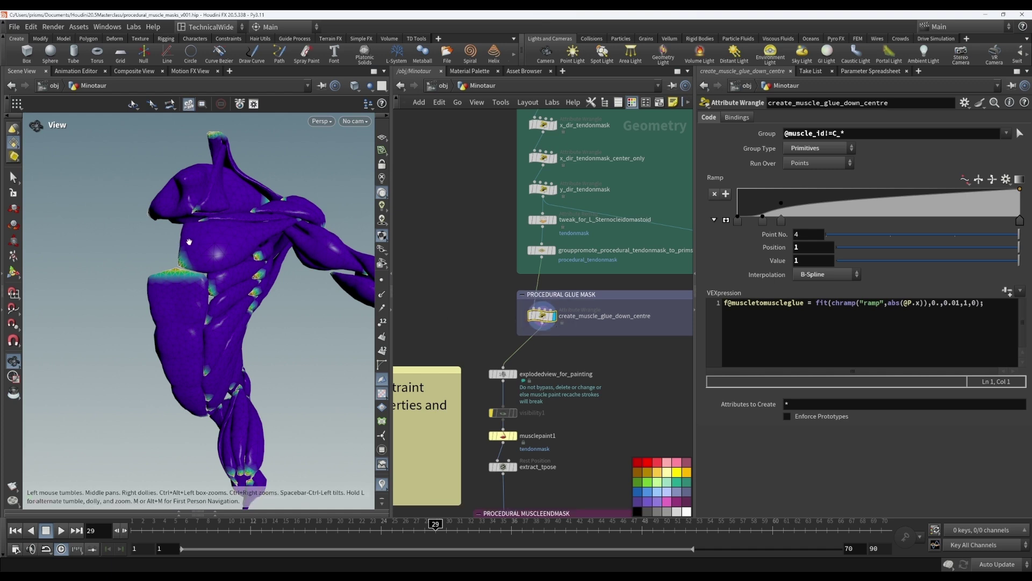
pyautogui.moveTo(189, 241); pyautogui.dragTo(178, 239)
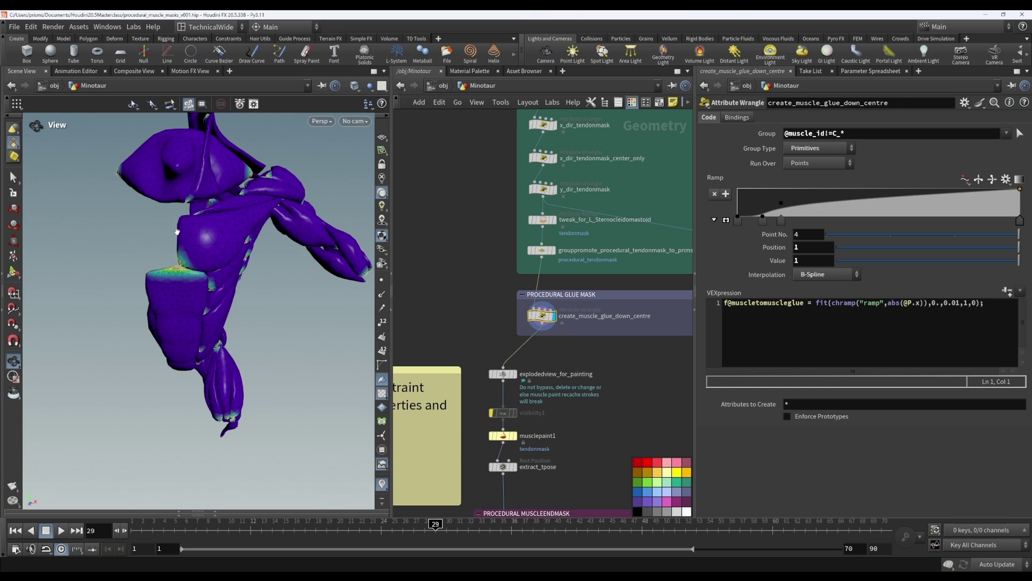
pyautogui.moveTo(179, 241); pyautogui.dragTo(234, 263)
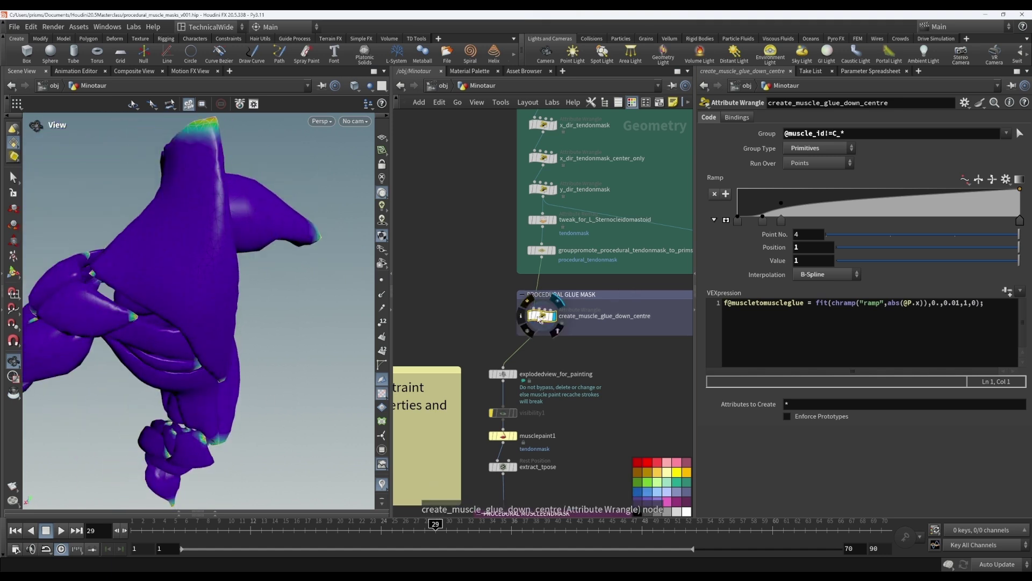
pyautogui.middleClick(542, 316)
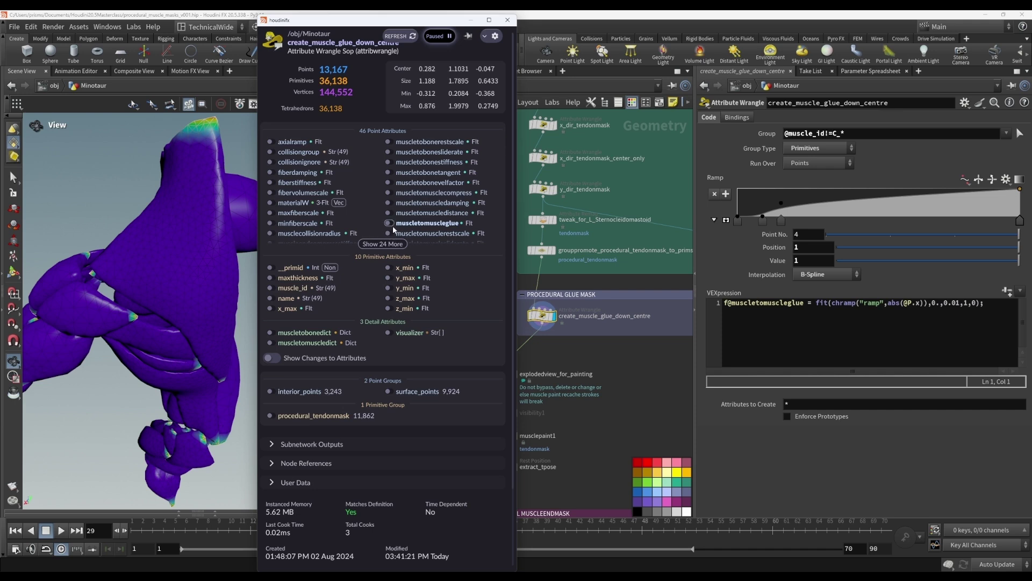
pyautogui.click(508, 20)
pyautogui.moveTo(218, 246); pyautogui.dragTo(260, 315)
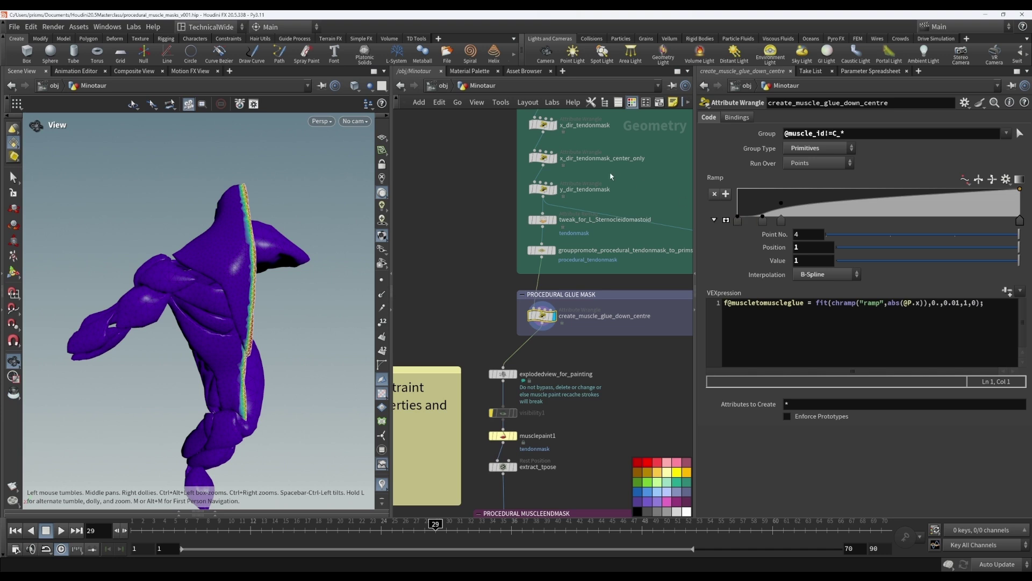
# Examine the abs(@P.x) term in the VEXpression of create_muscle_glue_down_centre
pyautogui.scroll(3, 655, 164)
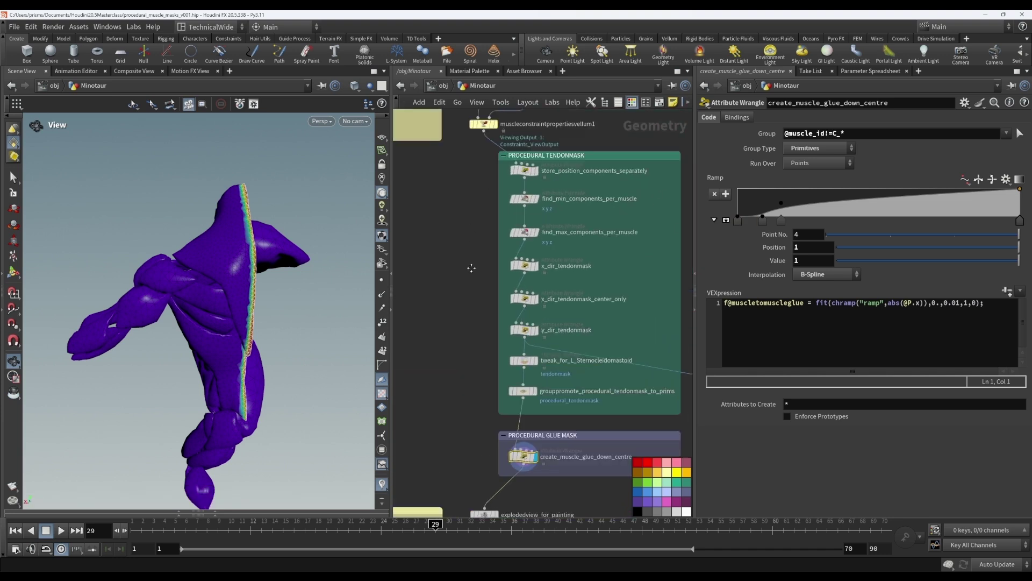
pyautogui.scroll(2, 550, 194)
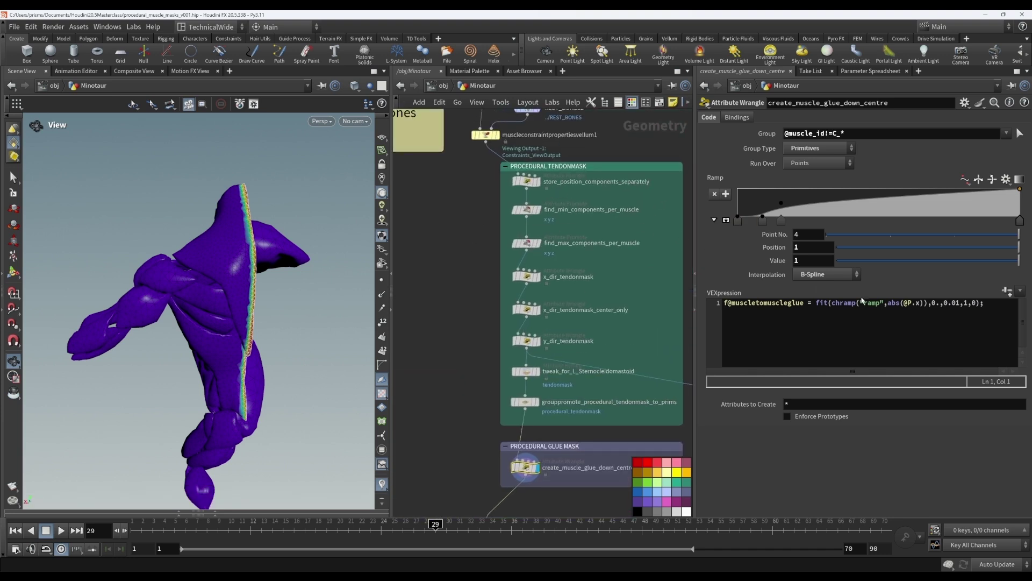
pyautogui.moveTo(903, 305); pyautogui.dragTo(923, 304)
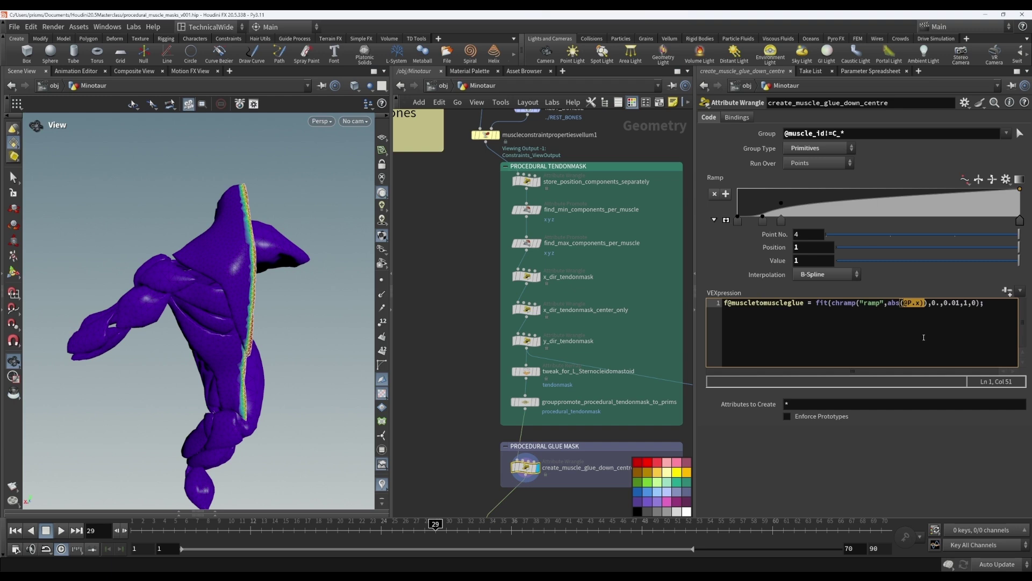
pyautogui.press('Right')
# Set point 3 of the create_muscle_glue_down_centre ramp to position 0.164286 and value 0.705882
pyautogui.moveTo(281, 324); pyautogui.dragTo(257, 318)
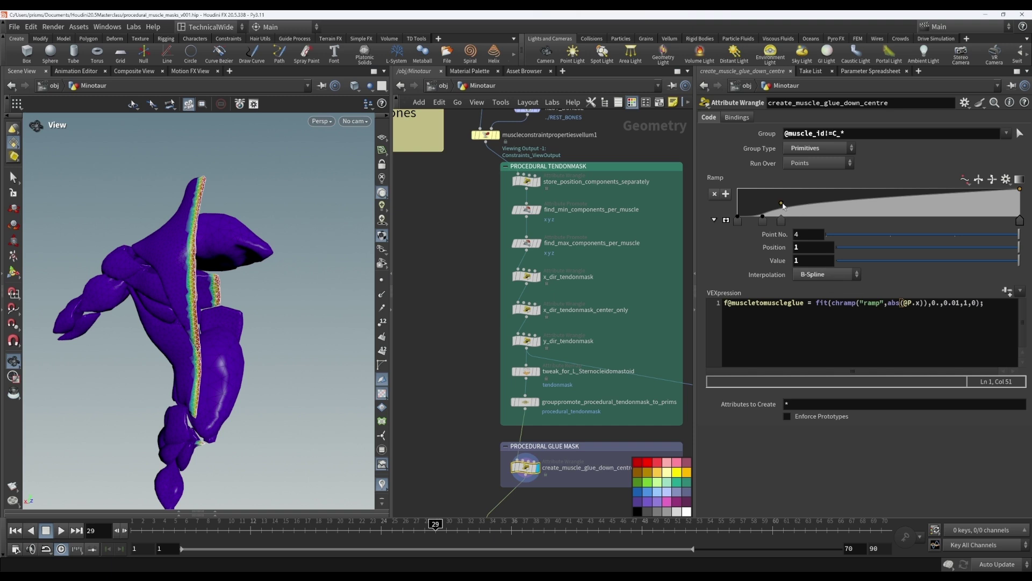
pyautogui.moveTo(782, 200)
pyautogui.mouseDown()
pyautogui.moveTo(784, 212)
pyautogui.moveTo(765, 220)
pyautogui.moveTo(784, 197)
pyautogui.mouseUp()
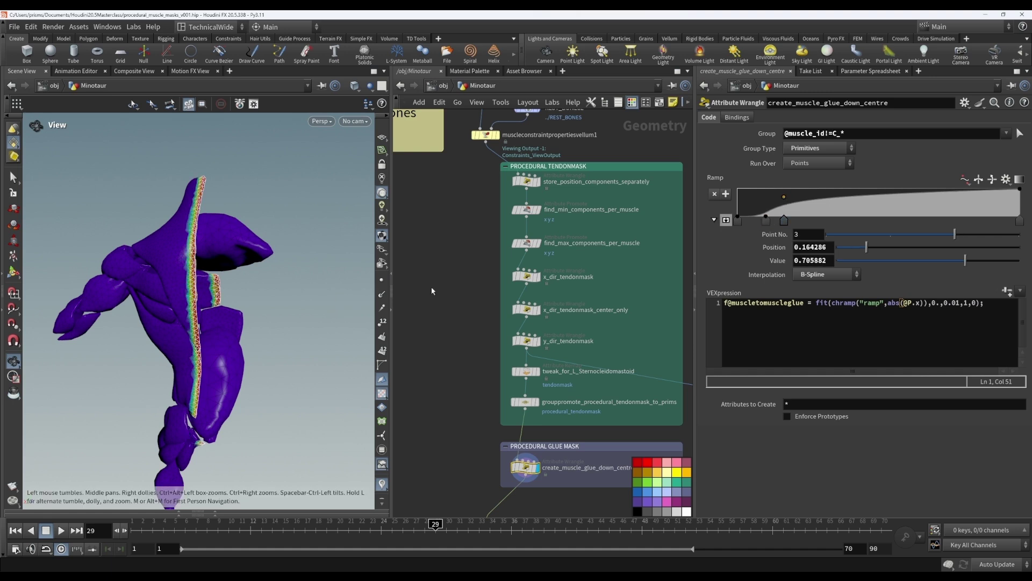
pyautogui.click(843, 133)
pyautogui.write('*')
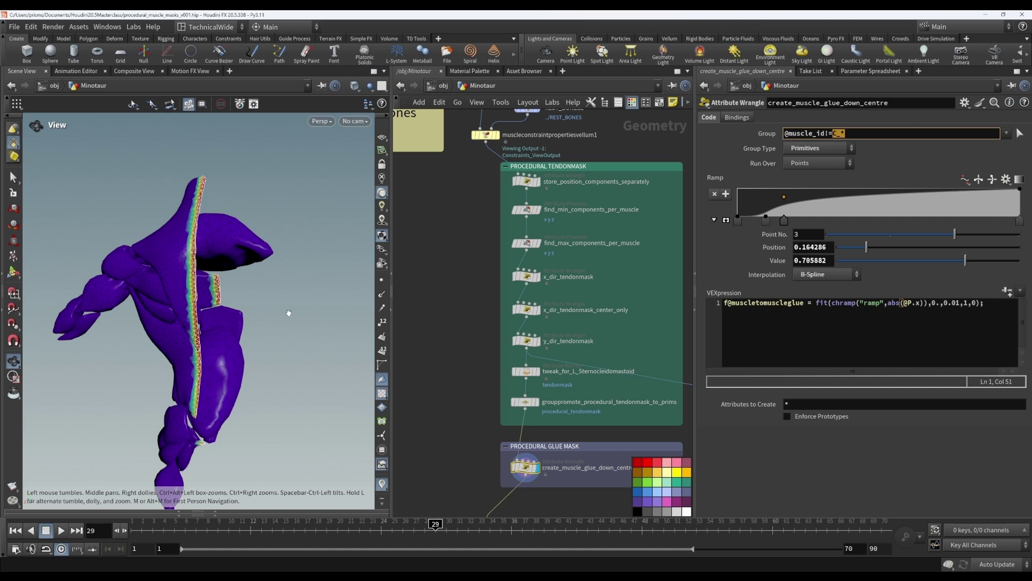
pyautogui.moveTo(288, 313); pyautogui.dragTo(177, 227)
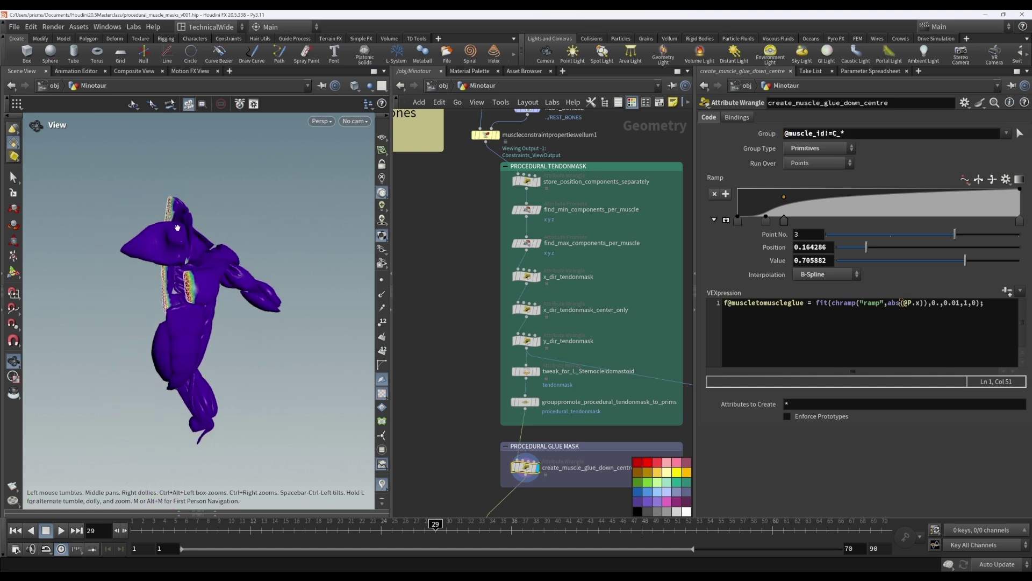
pyautogui.click(891, 133)
pyautogui.press('BackSpace')
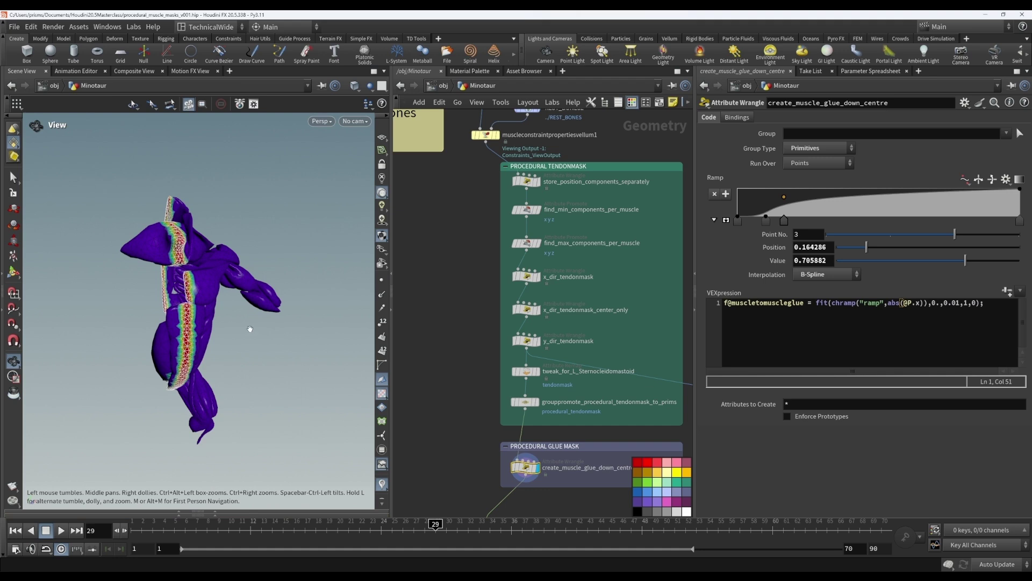
pyautogui.hotkey('ctrl', 'z')
pyautogui.moveTo(250, 328); pyautogui.dragTo(322, 330)
pyautogui.moveTo(231, 366); pyautogui.dragTo(265, 370)
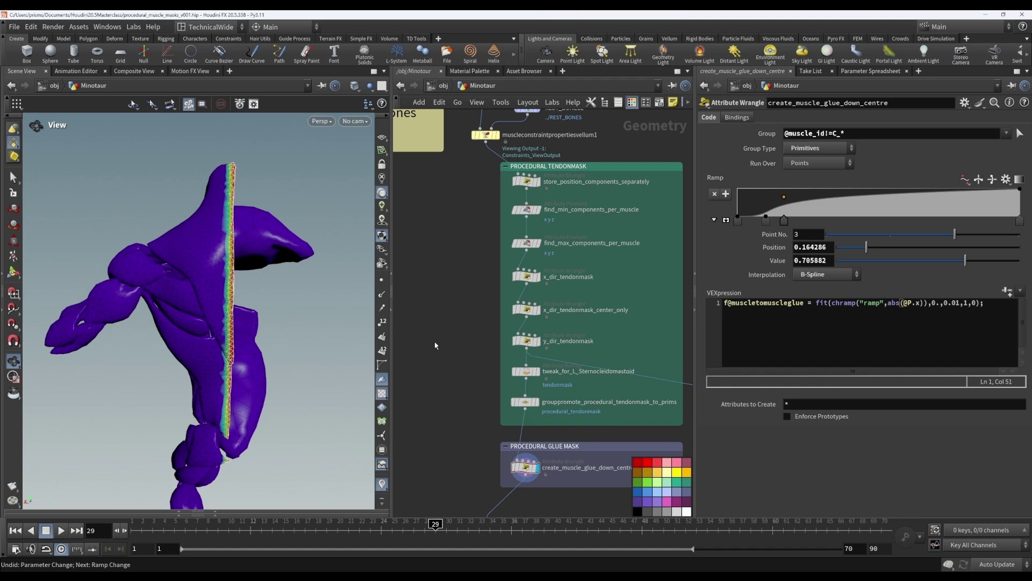
# Display musclepaint1, set its paint Attribute to Muscle Glue and inspect the exploded muscles
pyautogui.scroll(5, 465, 227)
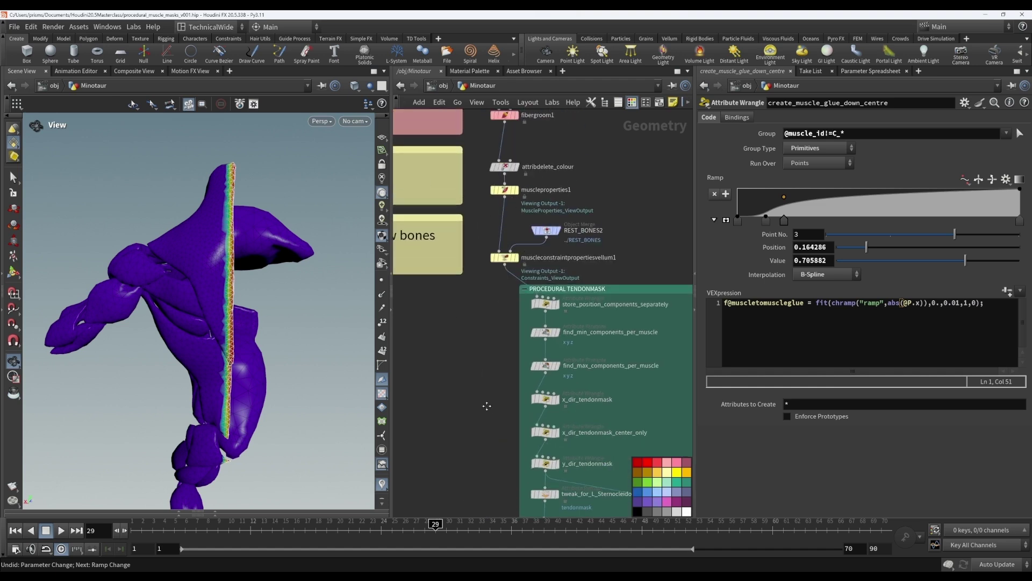
pyautogui.scroll(-13, 454, 312)
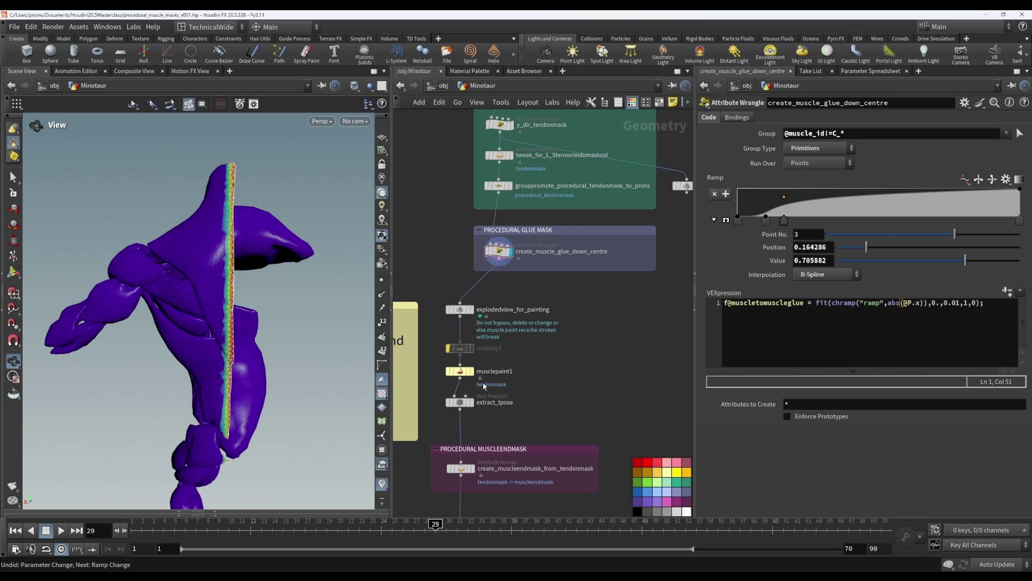
pyautogui.click(471, 371)
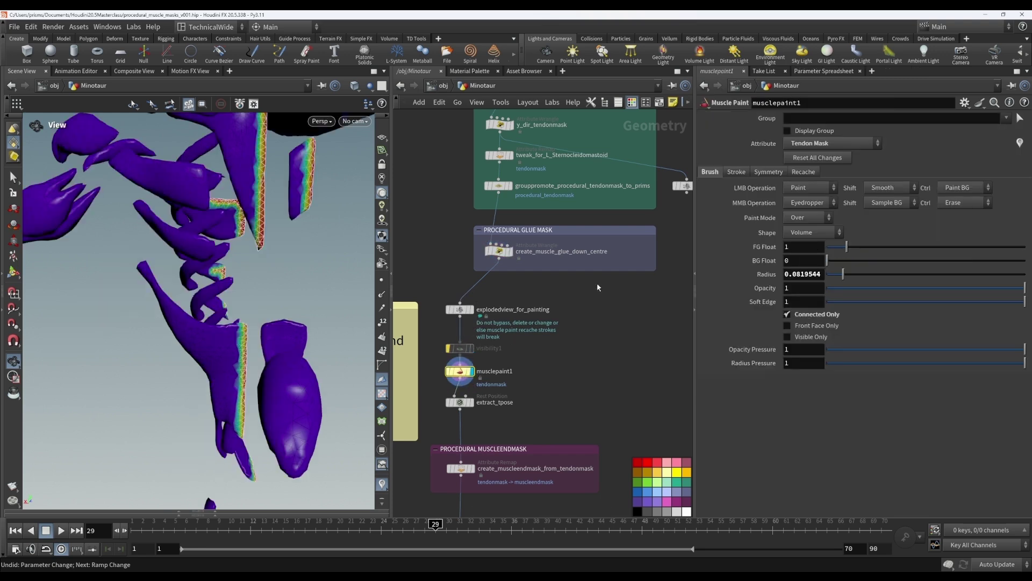
pyautogui.click(831, 143)
pyautogui.click(817, 196)
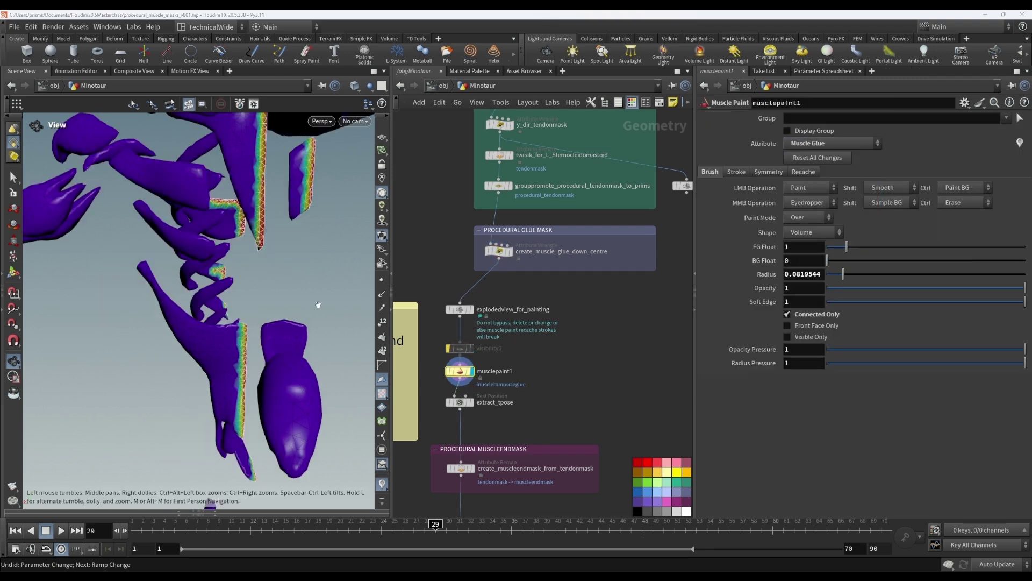
pyautogui.moveTo(319, 305); pyautogui.dragTo(308, 387)
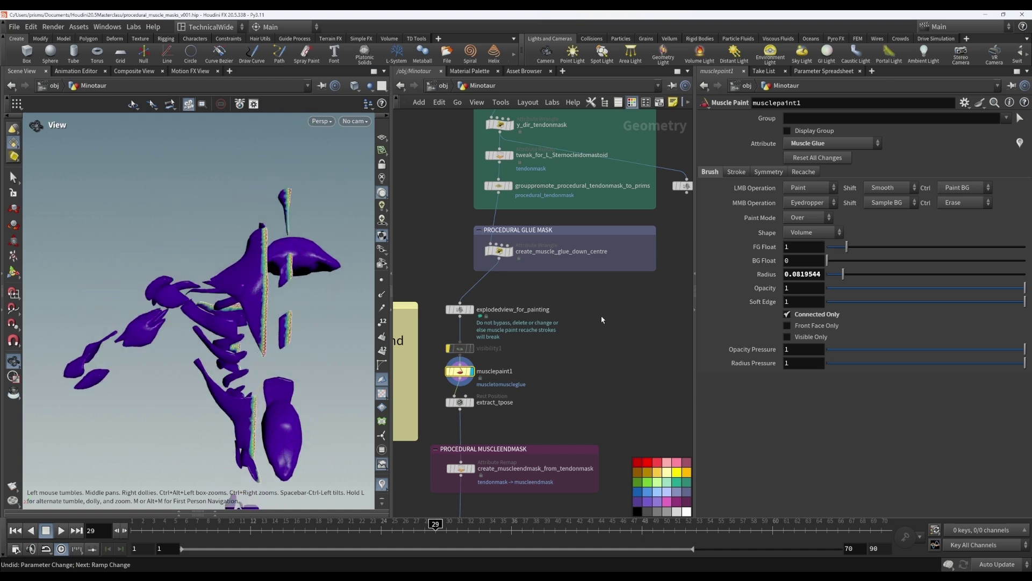
# Examine the max(mask, f@tendonmask) line in y_dir_tendonmask and compare it with the expression in create_muscle_glue_down_centre
pyautogui.moveTo(582, 313); pyautogui.dragTo(593, 393, button='middle')
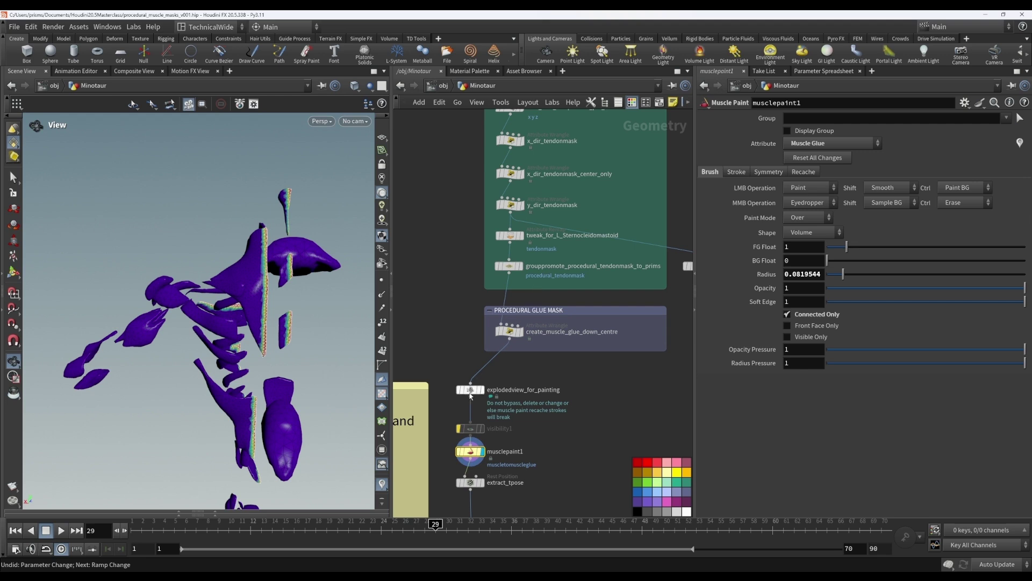
pyautogui.moveTo(436, 207); pyautogui.dragTo(448, 329, button='middle')
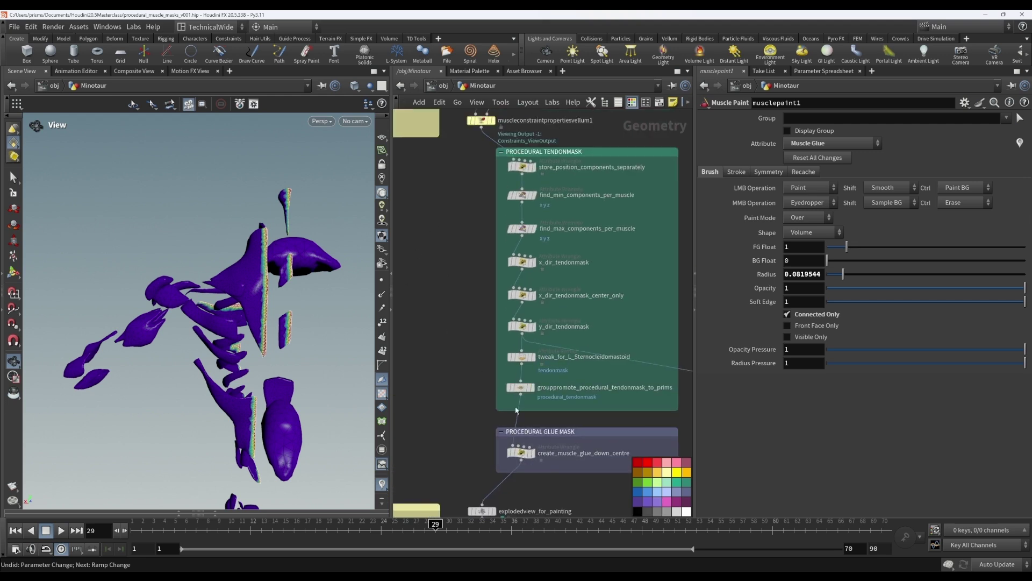
pyautogui.click(524, 326)
pyautogui.moveTo(880, 336); pyautogui.dragTo(710, 335)
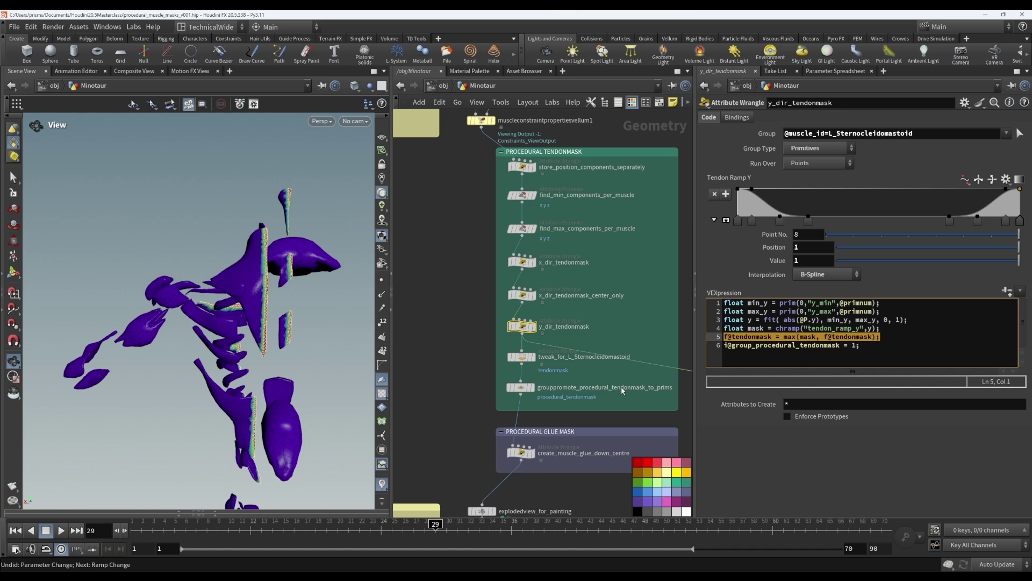
pyautogui.click(521, 453)
pyautogui.moveTo(554, 499); pyautogui.dragTo(538, 389, button='middle')
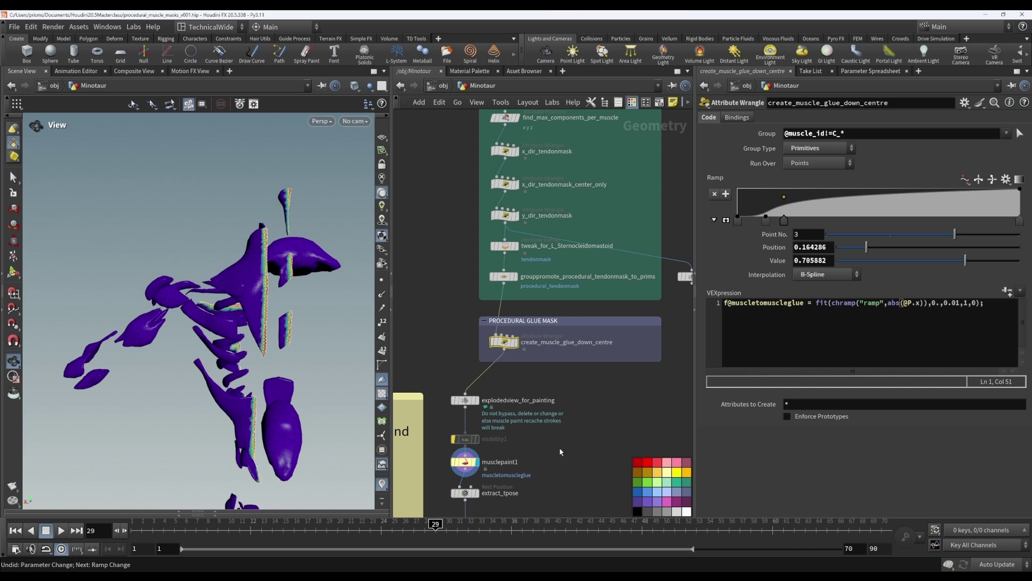
pyautogui.moveTo(563, 464); pyautogui.dragTo(583, 389, button='middle')
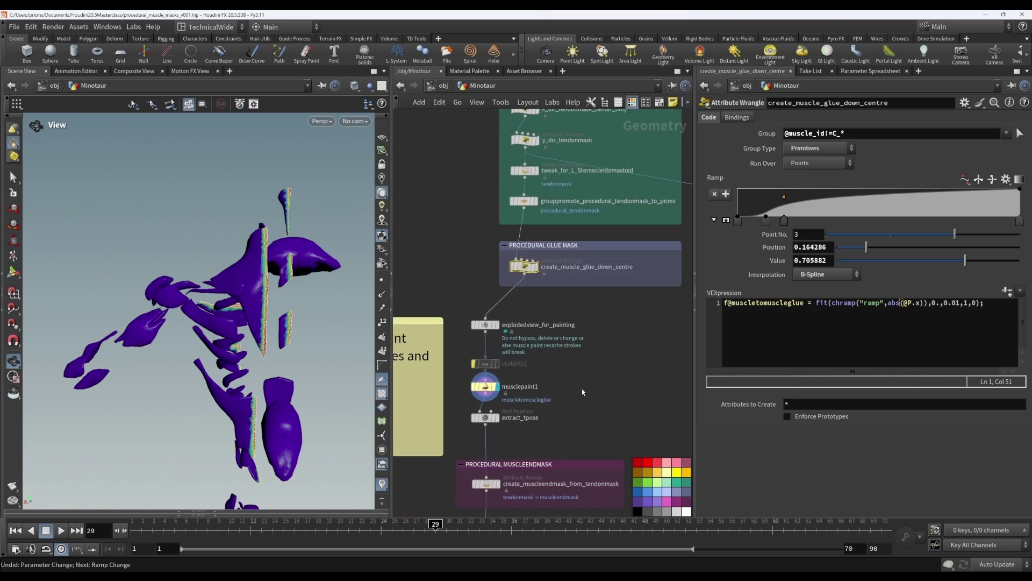